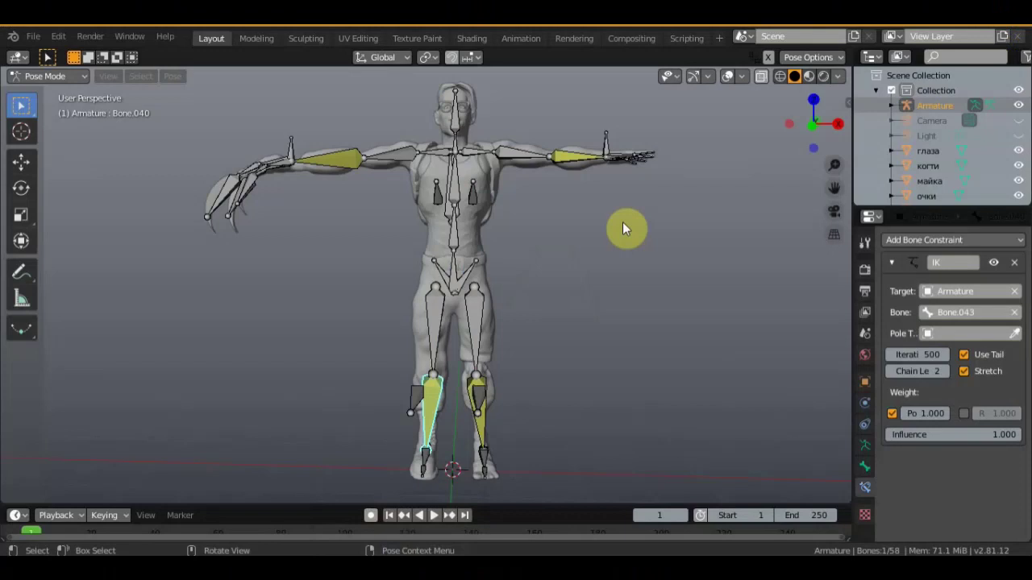
Step: Pan, zoom and orbit the view around the character's torso and armature
scroll(472, 188, up, 5)
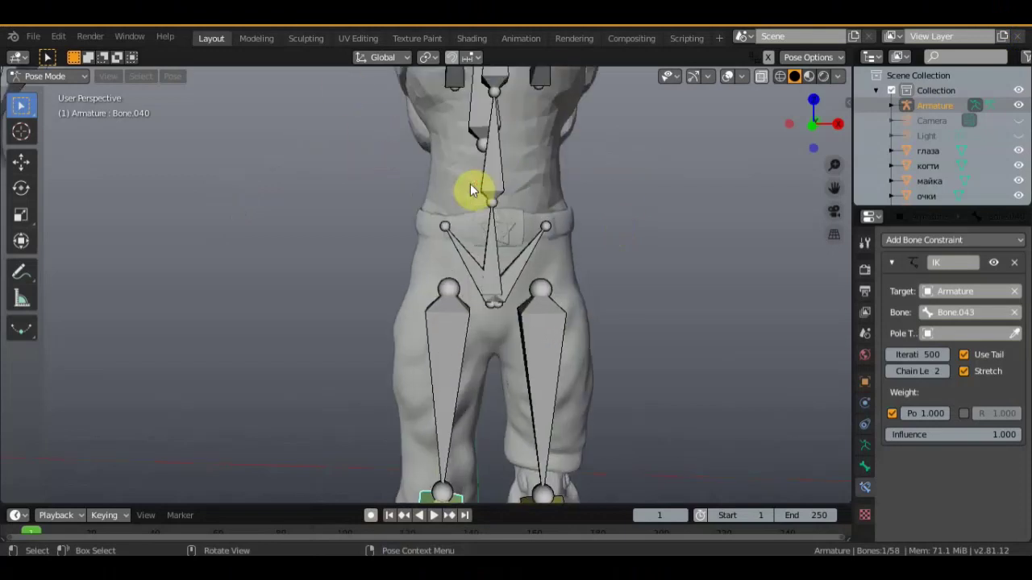
shift+middle_drag(638, 204, 568, 403)
scroll(532, 371, down, 3)
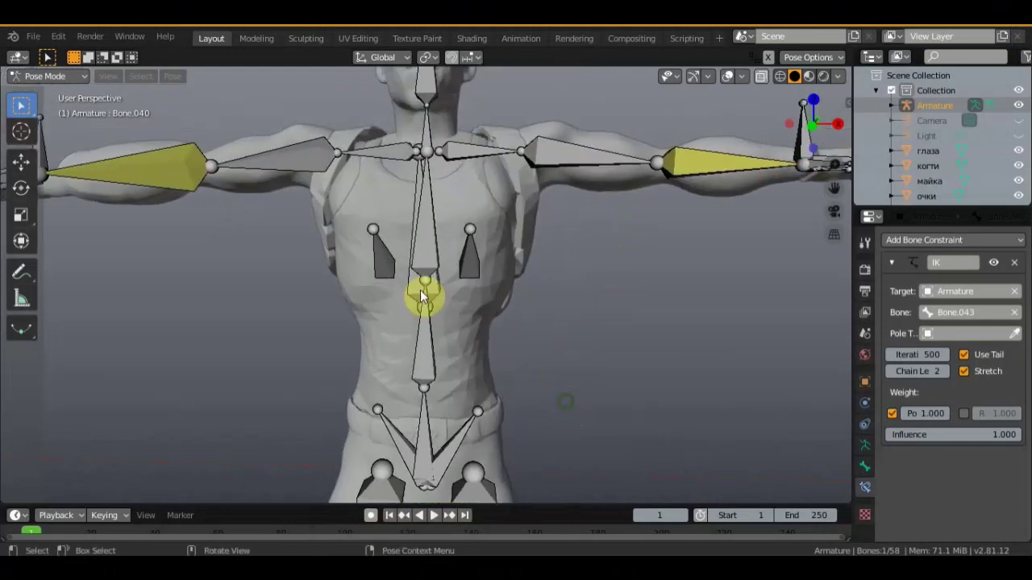
scroll(445, 245, down, 2)
scroll(435, 252, down, 1)
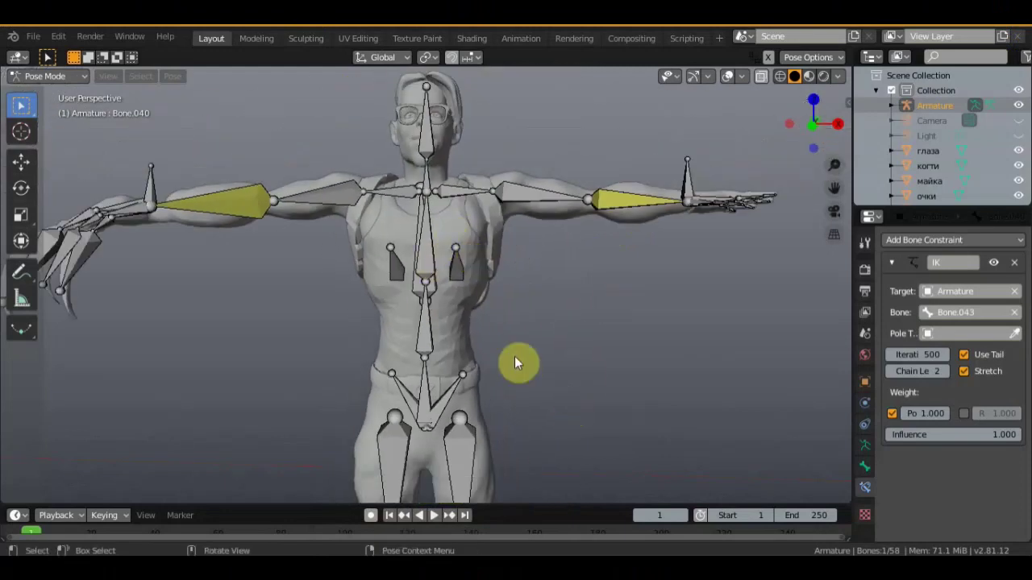
shift+middle_drag(516, 361, 540, 320)
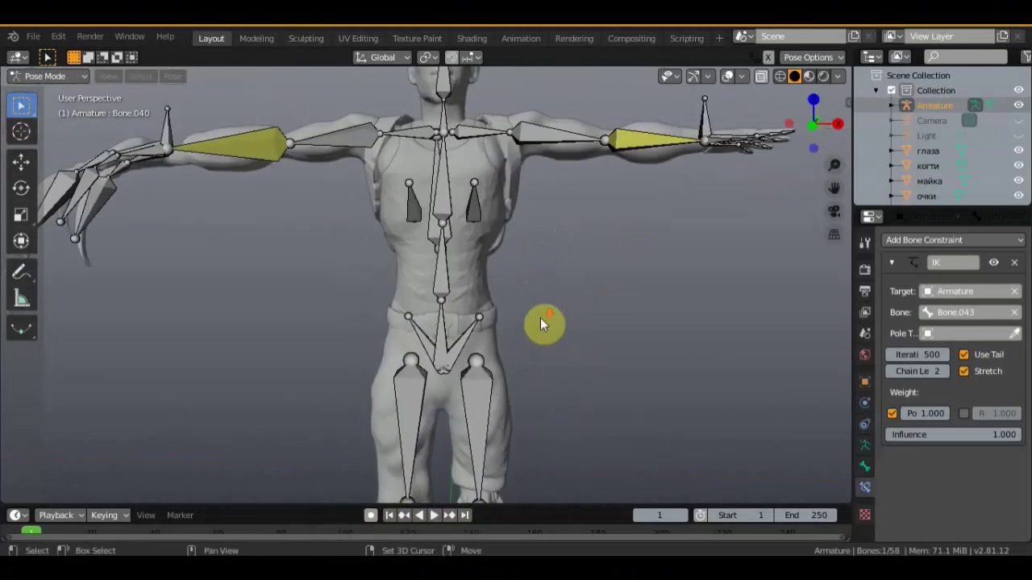
scroll(540, 318, down, 4)
scroll(540, 318, down, 1)
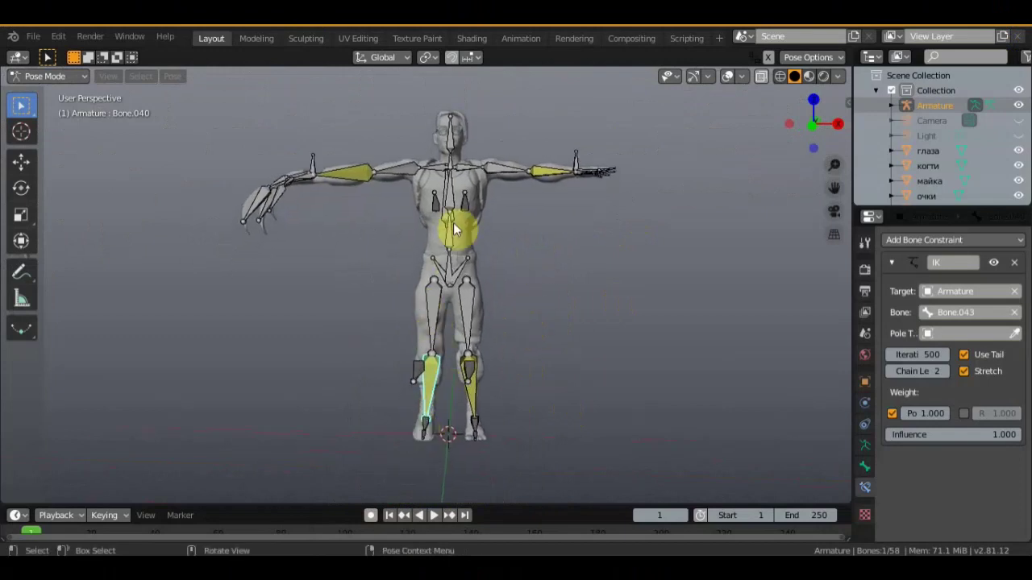
scroll(472, 311, up, 1)
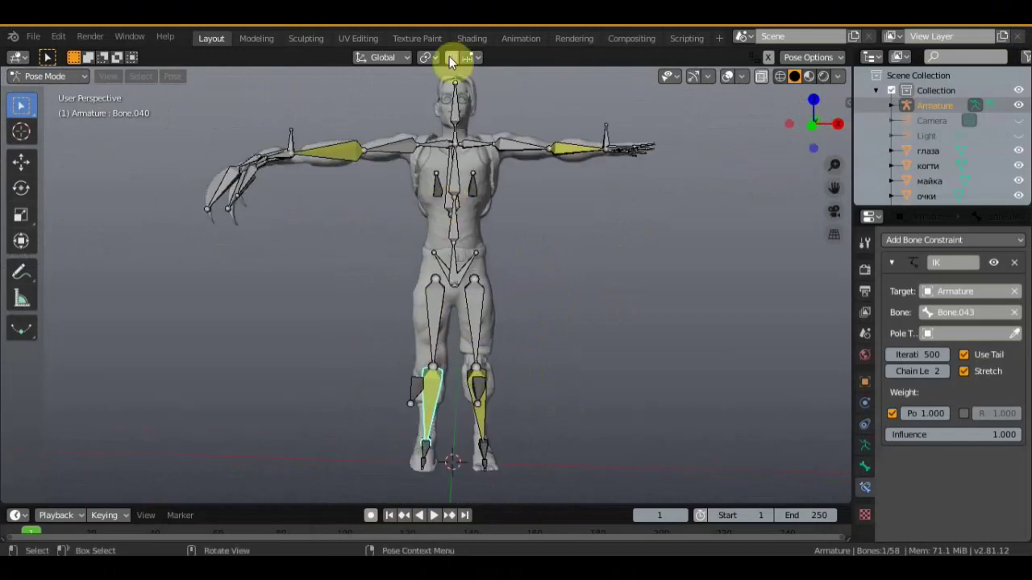
mouse_move(673, 190)
middle_down()
mouse_move(613, 225)
mouse_move(562, 206)
mouse_move(530, 226)
mouse_move(553, 211)
mouse_move(570, 258)
middle_up()
scroll(562, 212, up, 1)
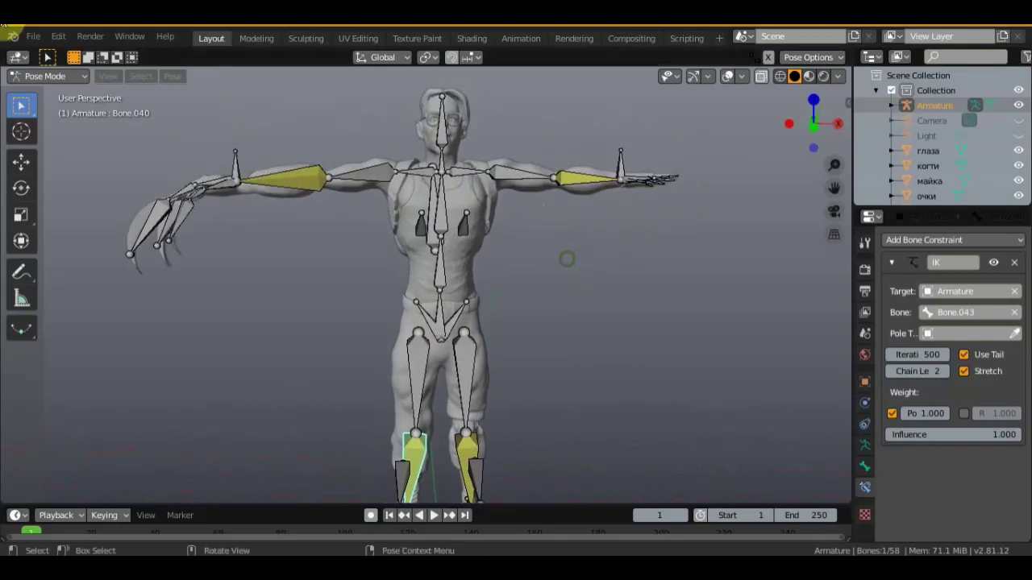
Step: Switch back to Object Mode and select the когти claw mesh
click(74, 77)
click(68, 94)
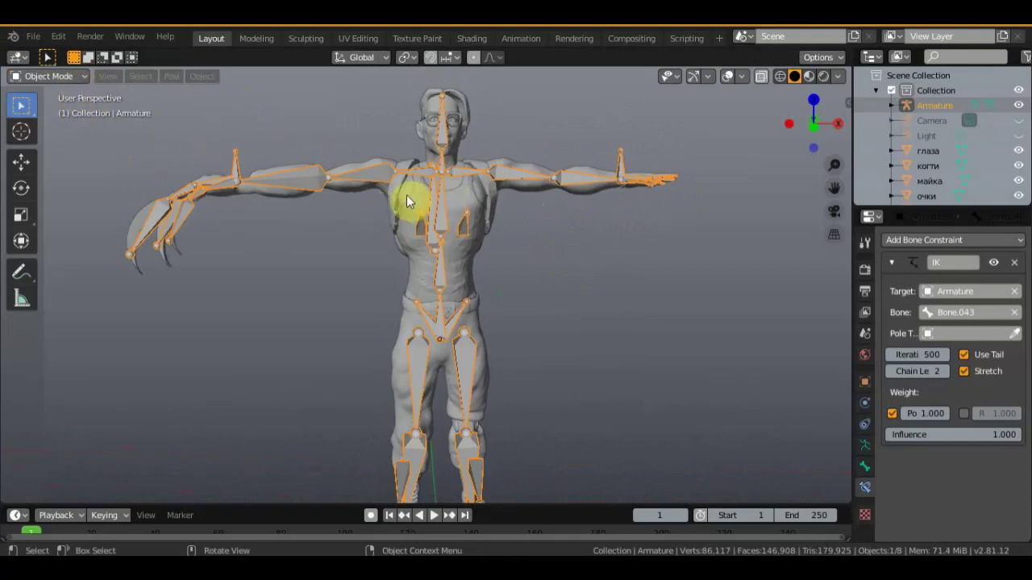
click(270, 201)
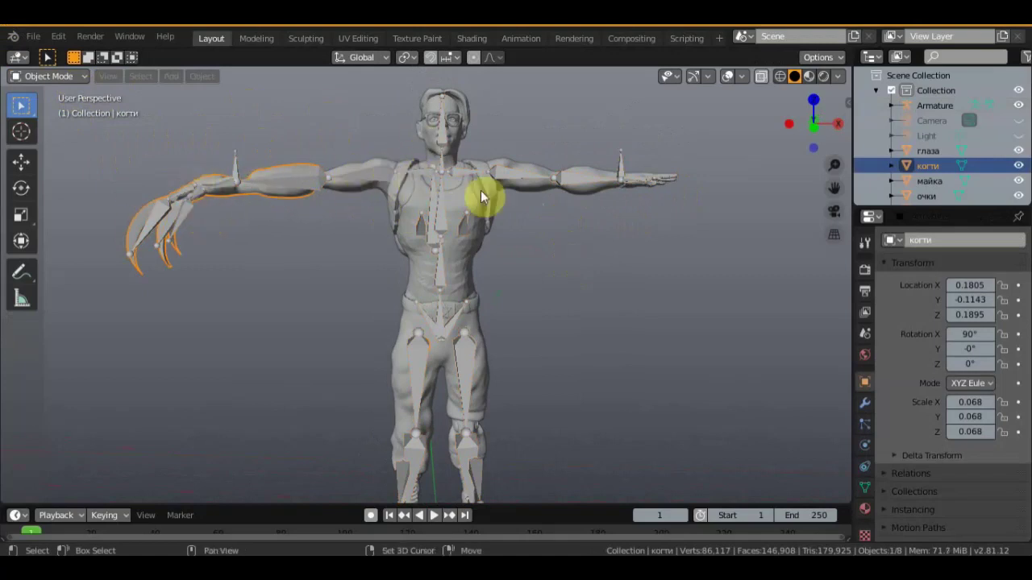
Step: Add the пацан body, очки glasses and глаза eyes to the selection
shift+click(582, 187)
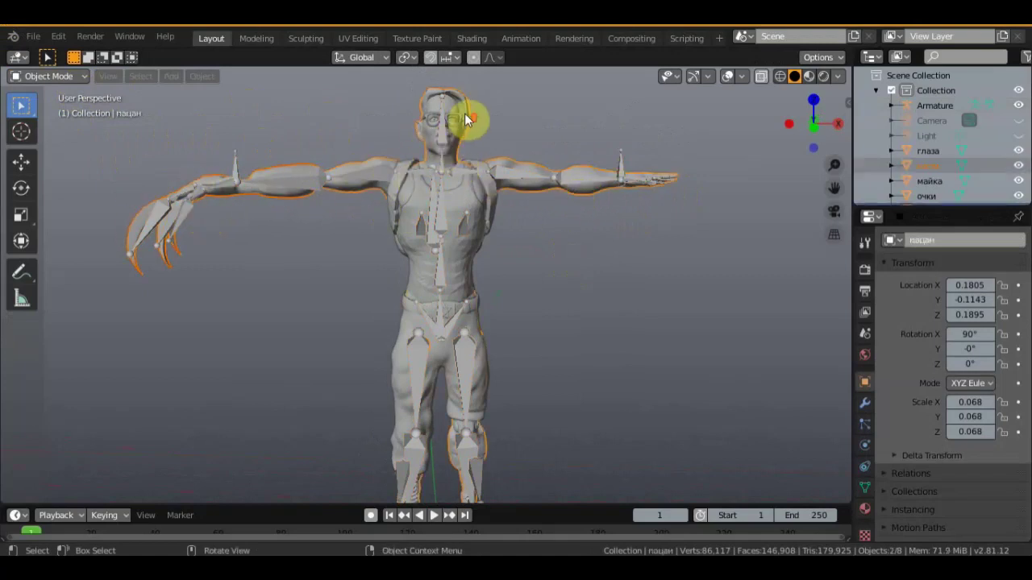
scroll(465, 120, up, 4)
shift+middle_drag(618, 249, 593, 379)
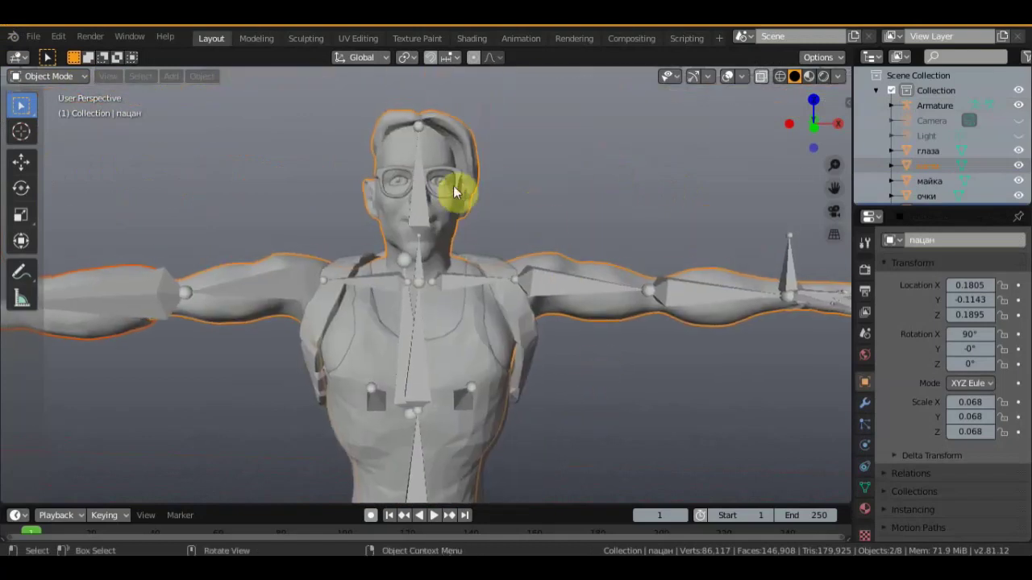
scroll(457, 161, up, 1)
shift+click(454, 125)
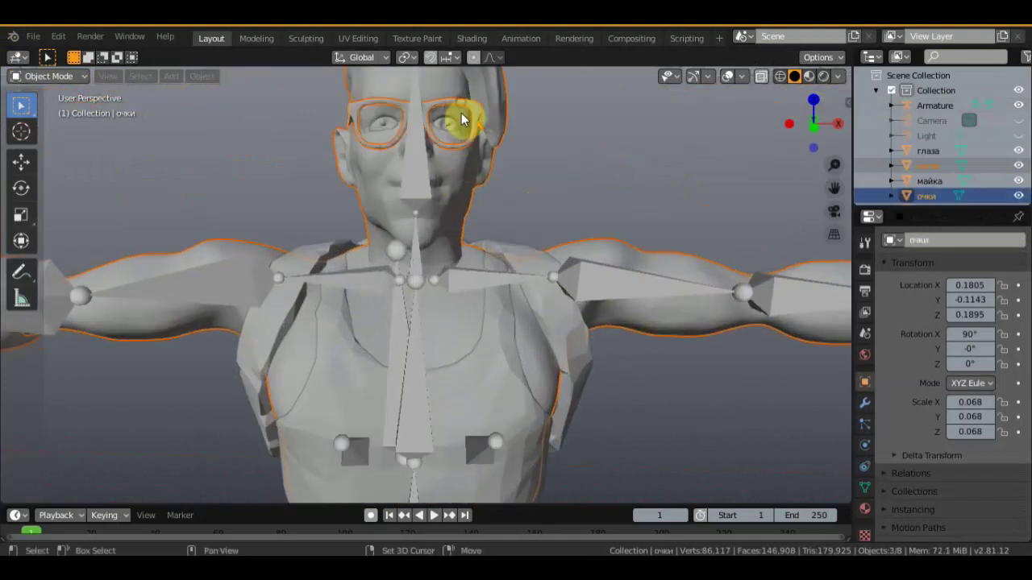
shift+click(452, 125)
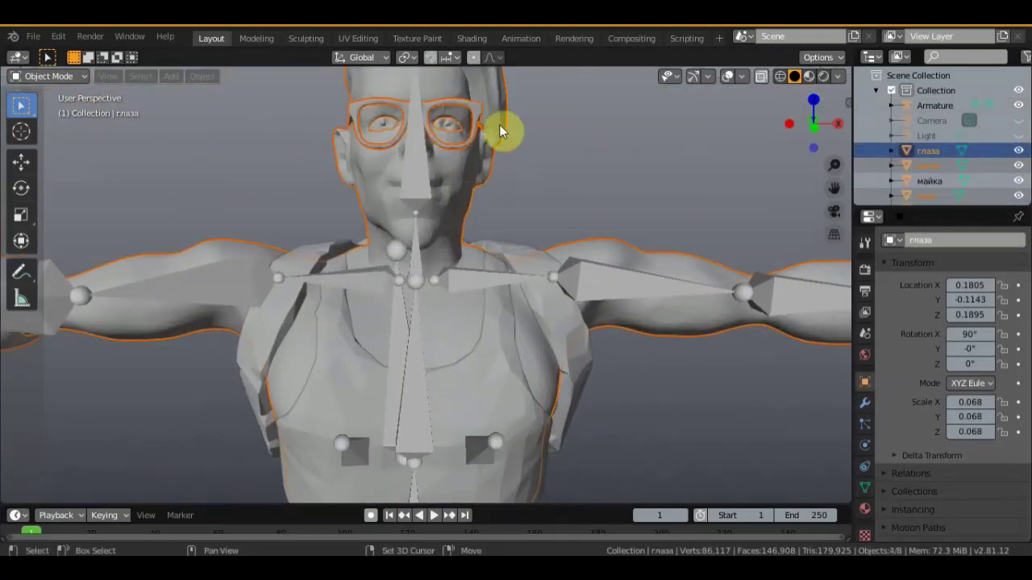
Step: Add the рюкзак backpack, then shift-select the armature last as the active object
scroll(499, 124, down, 3)
middle_drag(523, 175, 368, 203)
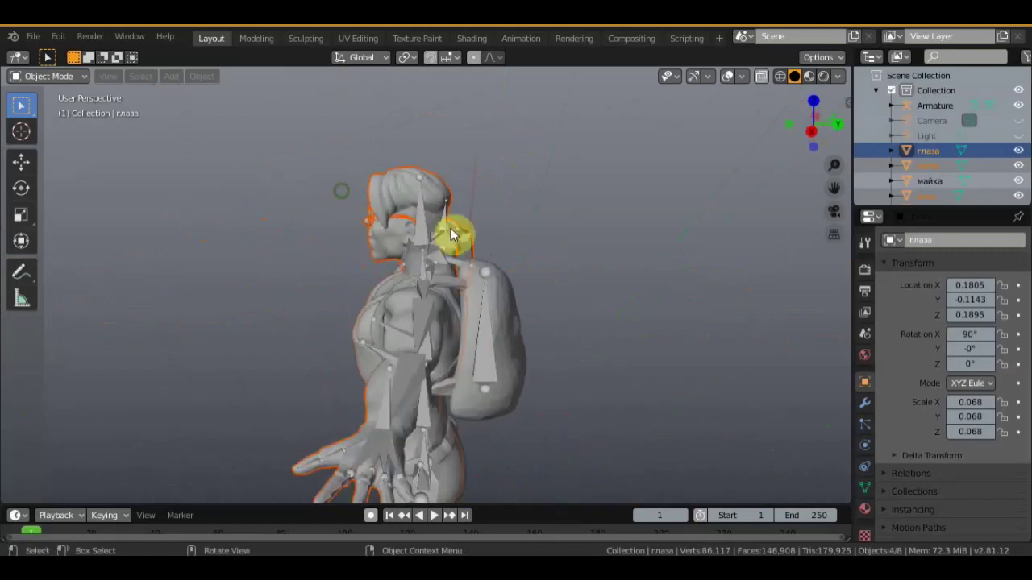
middle_drag(536, 282, 548, 216)
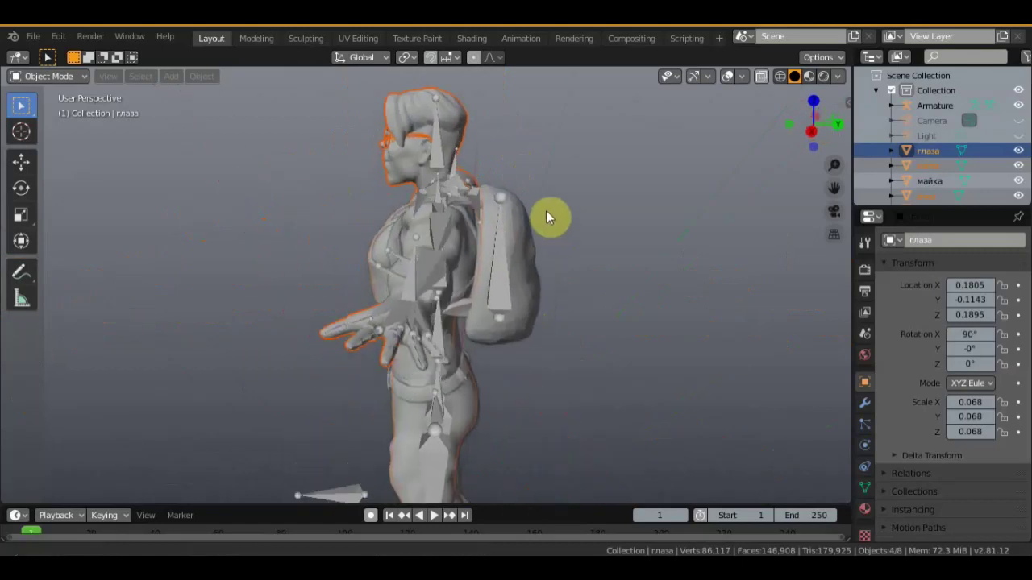
shift+click(524, 249)
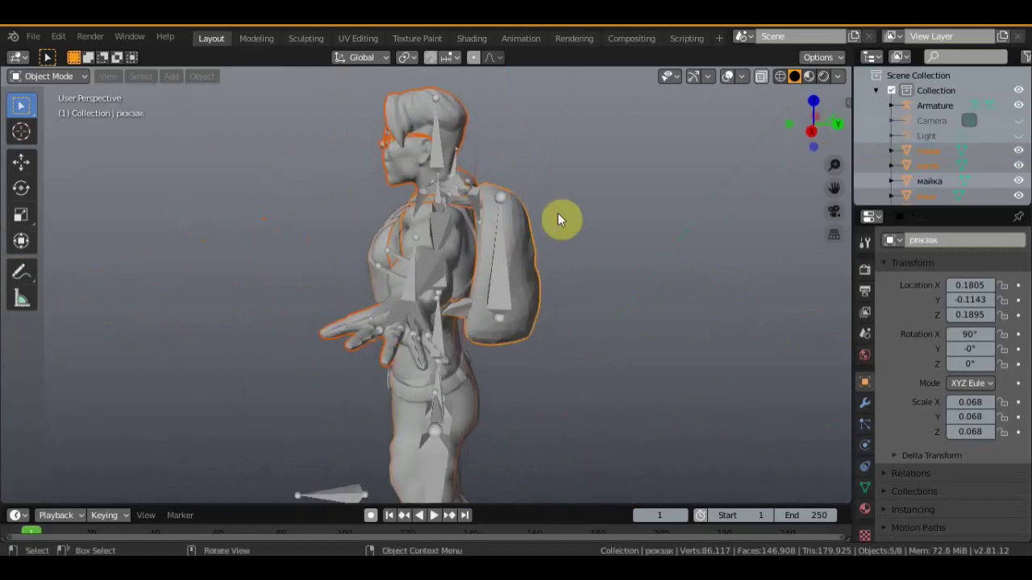
mouse_move(561, 219)
middle_down()
mouse_move(461, 239)
mouse_move(382, 223)
mouse_move(737, 200)
middle_up()
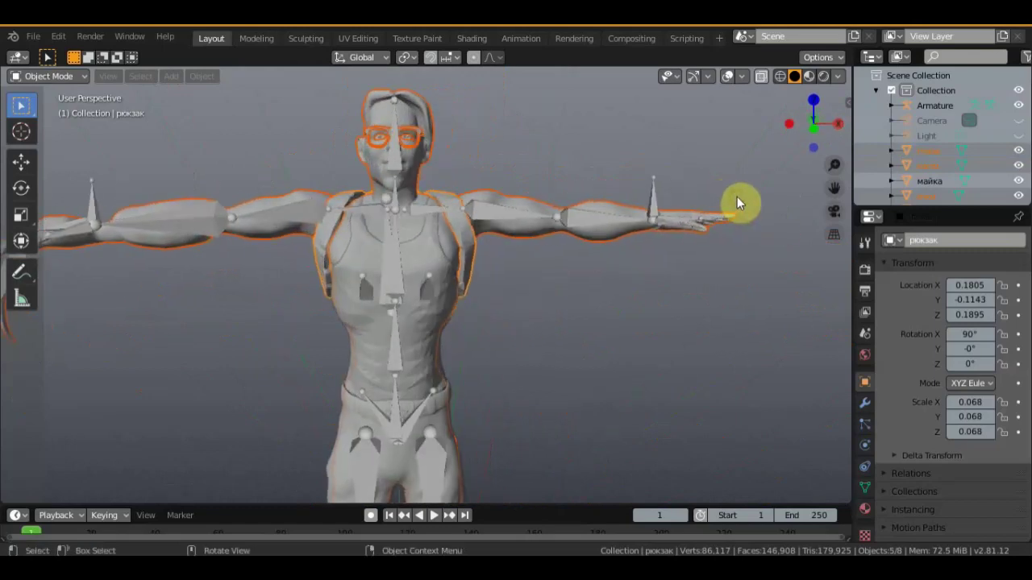
key(ctrl+p)
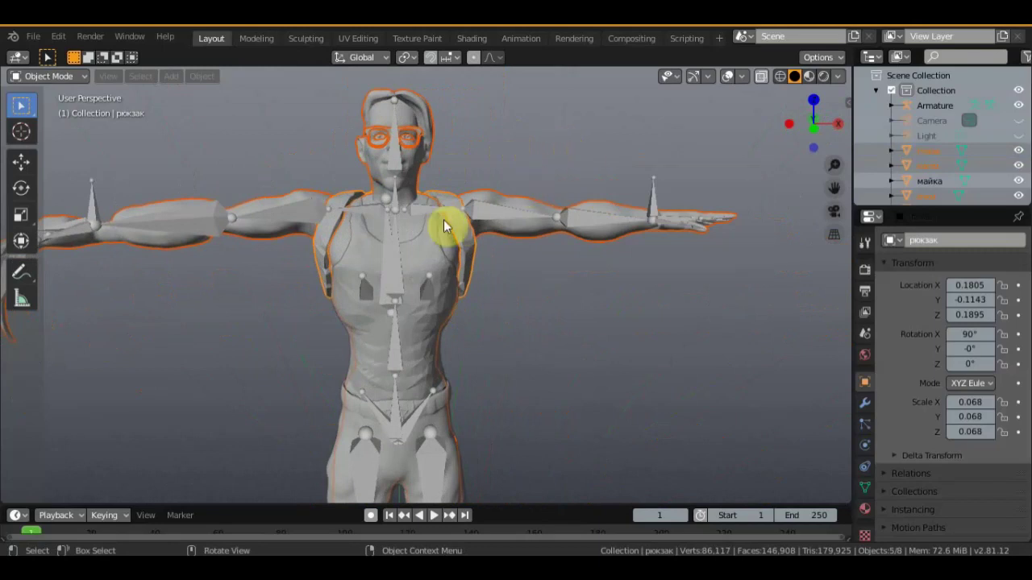
shift+click(397, 268)
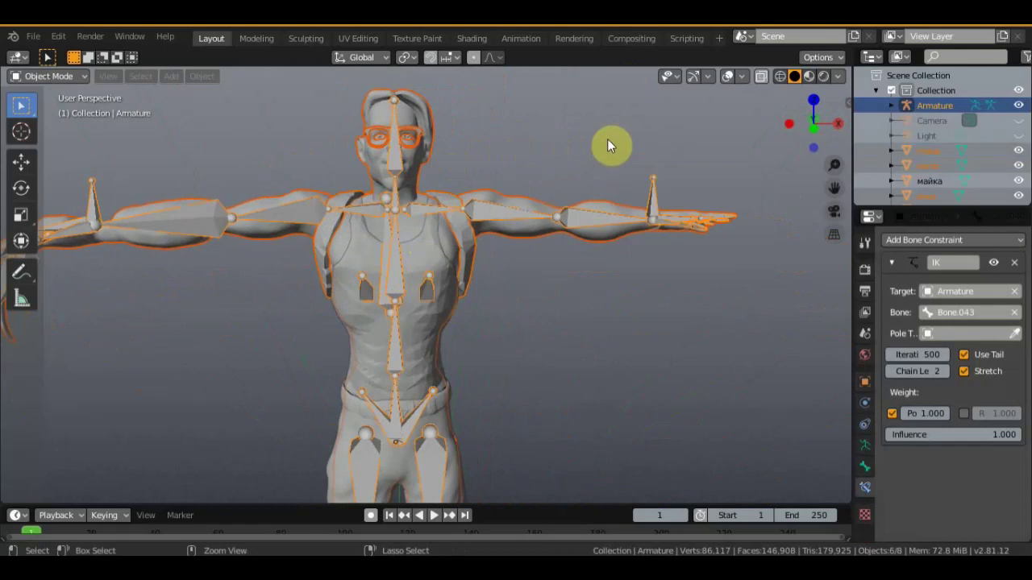
Step: Parent the selected meshes to the armature with Armature Deform With Automatic Weights
key(ctrl+p)
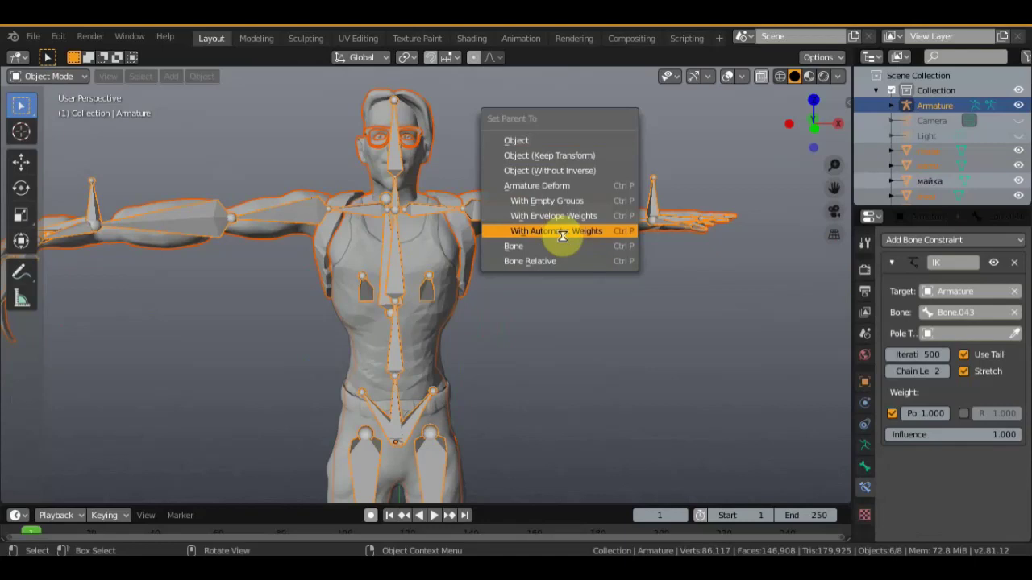
click(562, 231)
scroll(527, 249, up, 1)
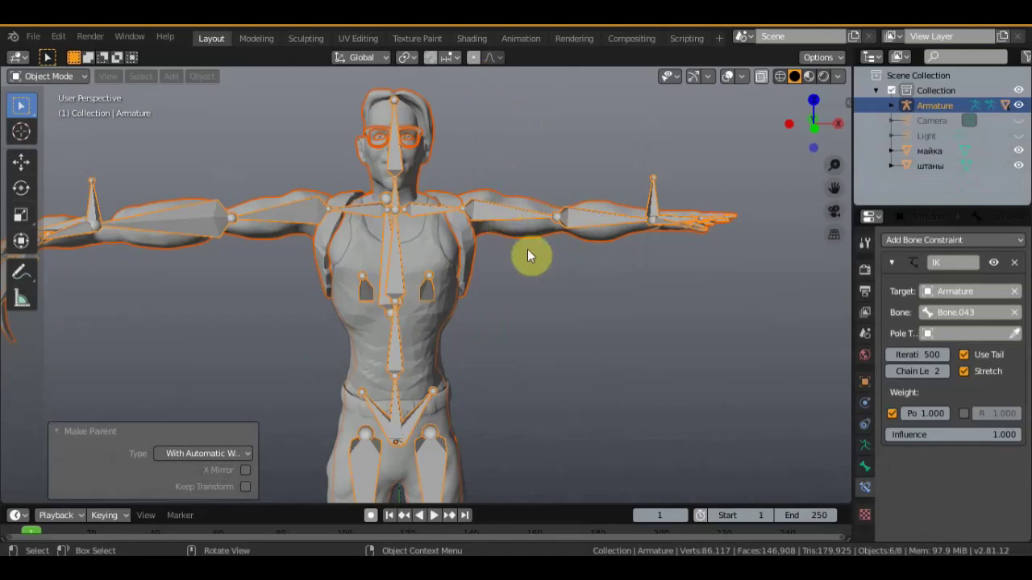
scroll(529, 261, up, 2)
scroll(529, 261, down, 2)
middle_drag(531, 268, 537, 242)
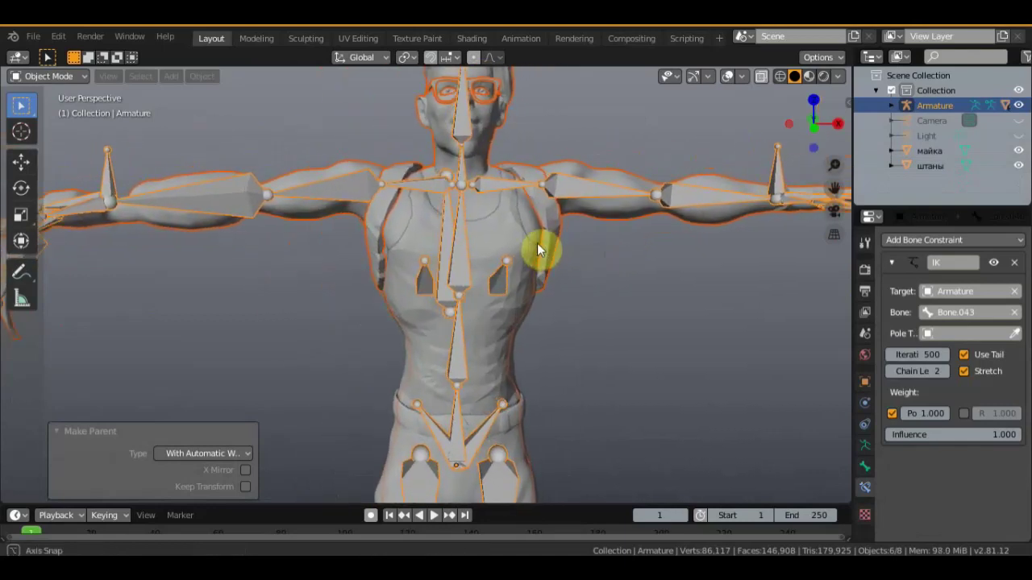
Step: Deselect everything and orbit around to inspect the bound character
click(648, 297)
mouse_move(364, 150)
middle_down()
mouse_move(357, 210)
mouse_move(370, 219)
mouse_move(523, 289)
mouse_move(508, 248)
middle_up()
scroll(370, 220, up, 1)
scroll(376, 224, down, 2)
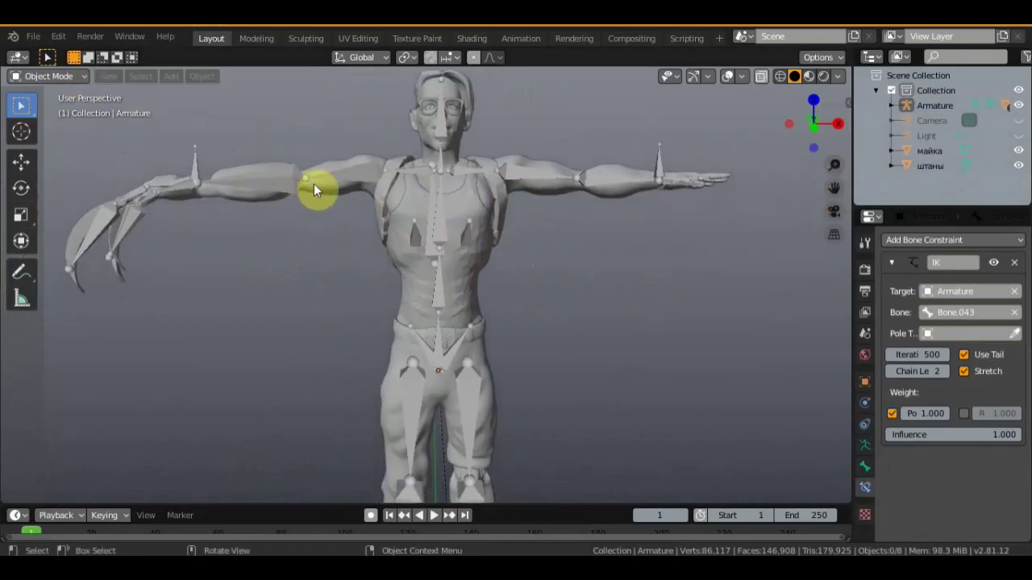
Step: Put the armature in Pose Mode and select the chest bone Bone.002
click(358, 175)
click(81, 77)
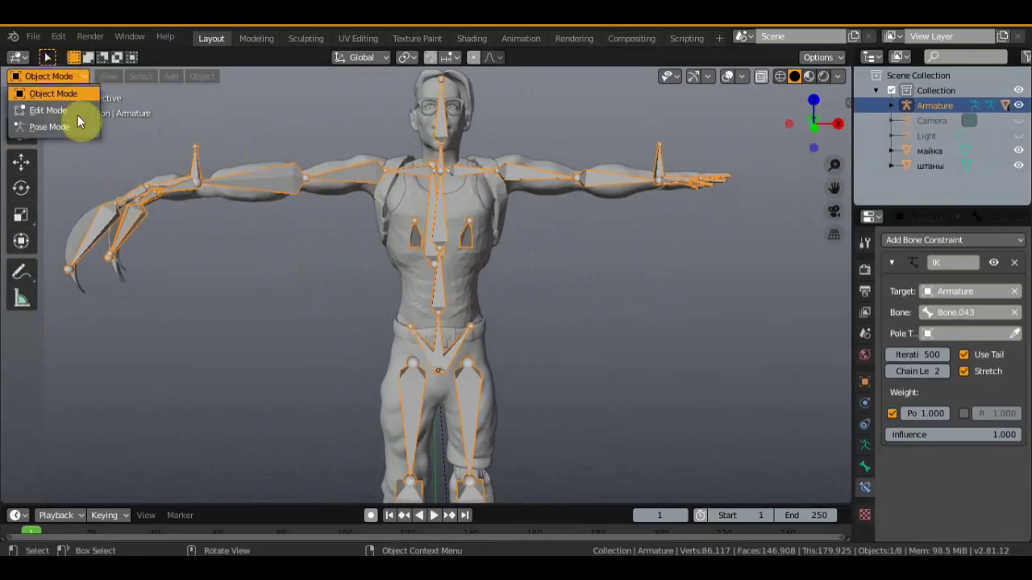
click(75, 124)
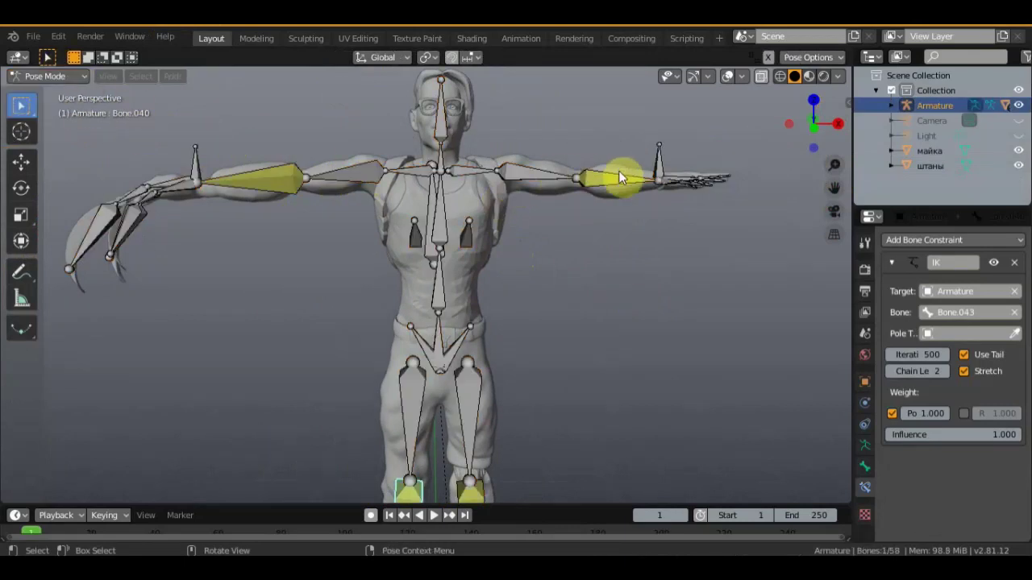
click(440, 216)
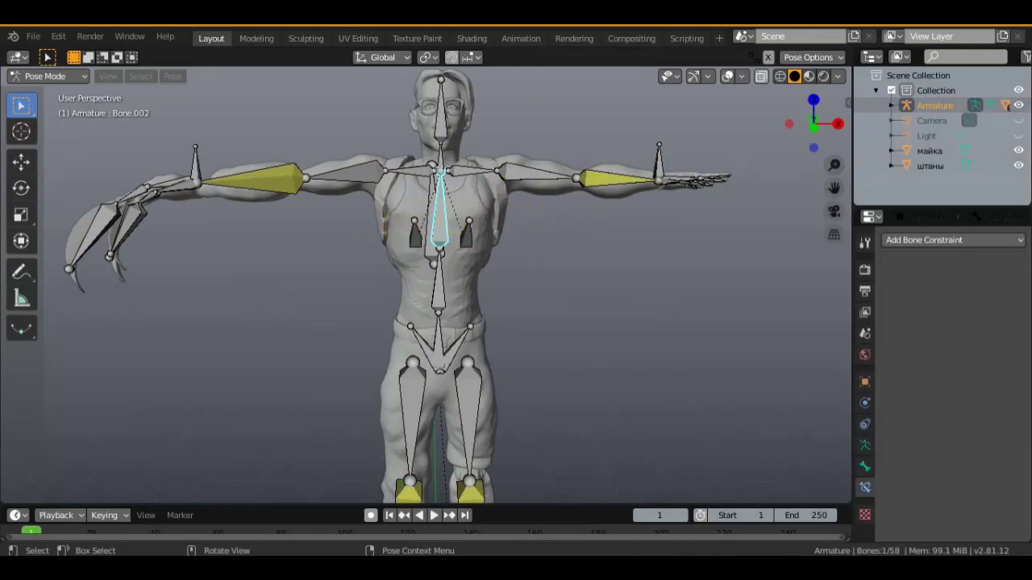
key(r)
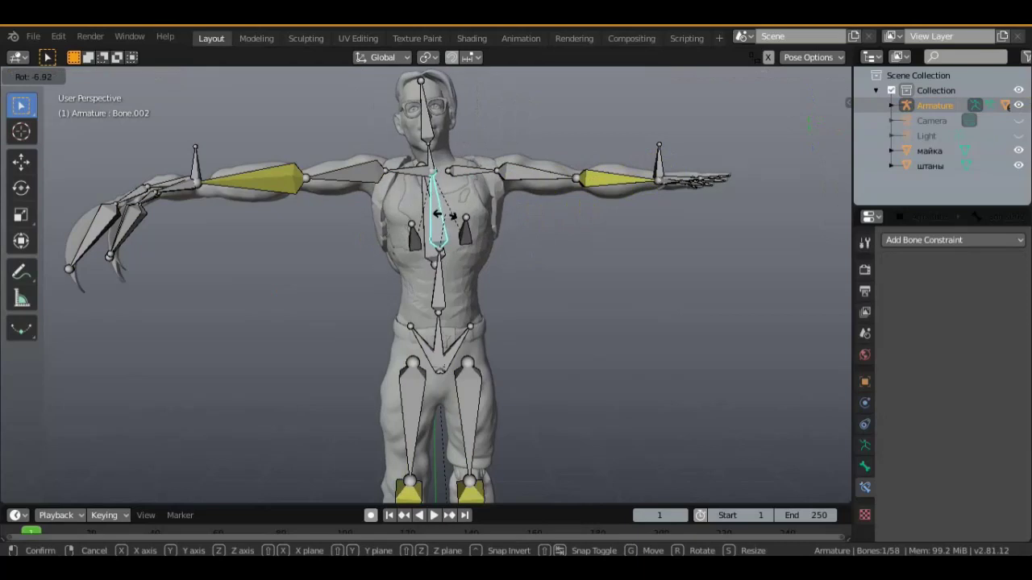
right_click(448, 217)
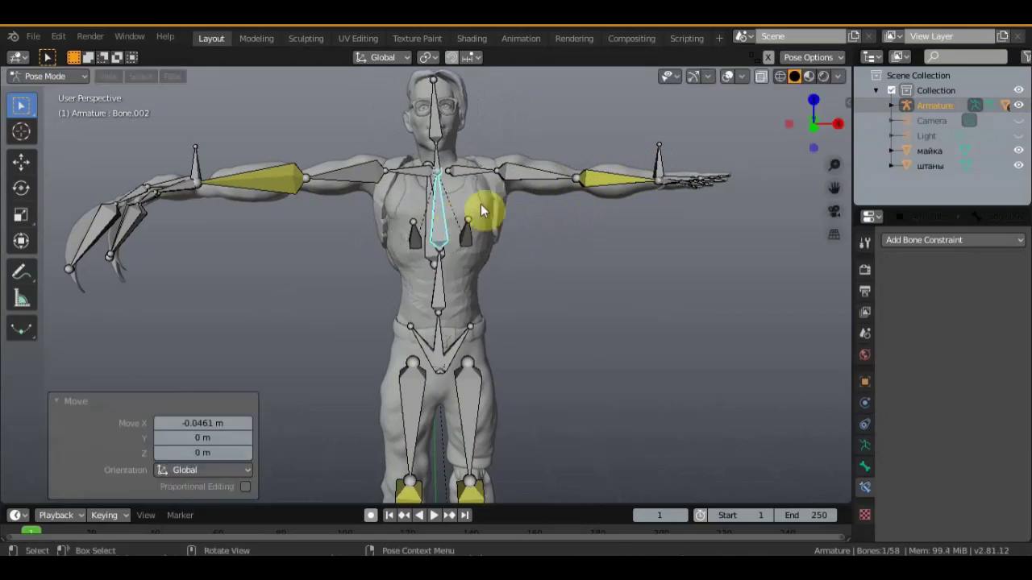
scroll(485, 324, down, 1)
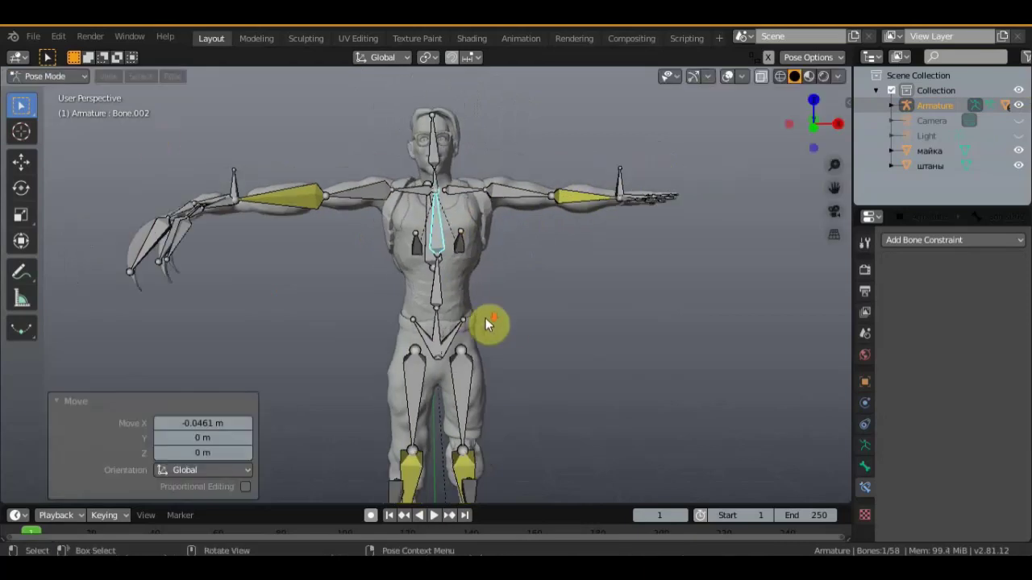
mouse_move(508, 320)
shift+middle_down()
mouse_move(514, 160)
mouse_move(642, 249)
mouse_move(680, 250)
shift+middle_up()
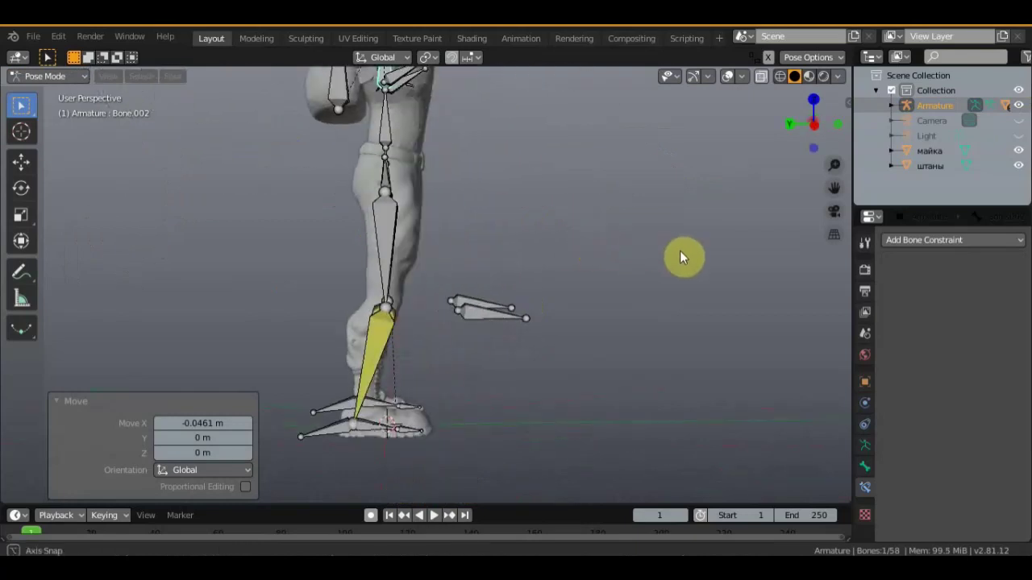
Step: Move the foot control bone Bone.043 and orbit to check the leg deformation
click(331, 427)
key(g)
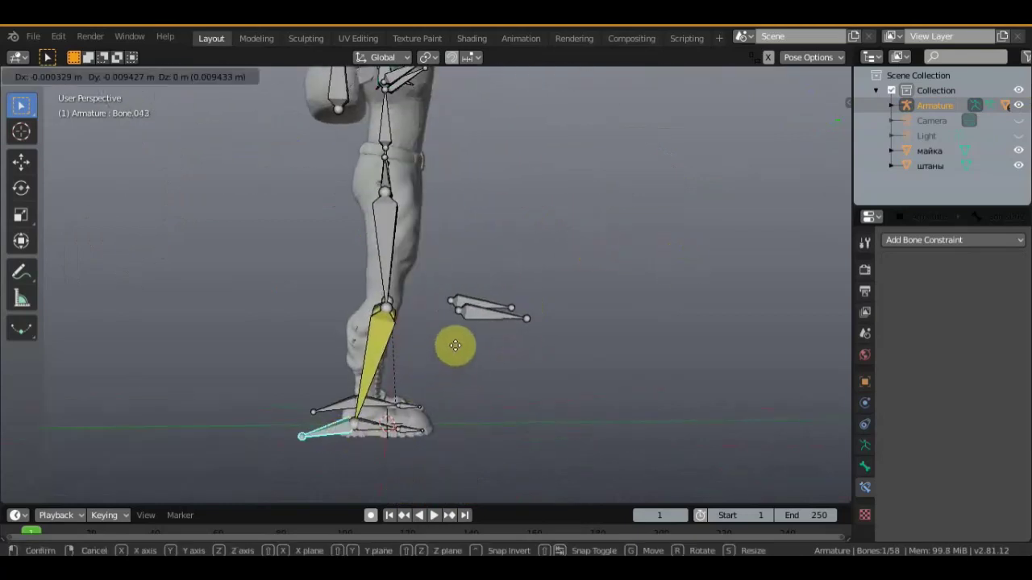
click(488, 289)
mouse_move(428, 227)
middle_down()
mouse_move(370, 227)
mouse_move(487, 216)
middle_up()
scroll(515, 258, up, 2)
scroll(379, 190, up, 2)
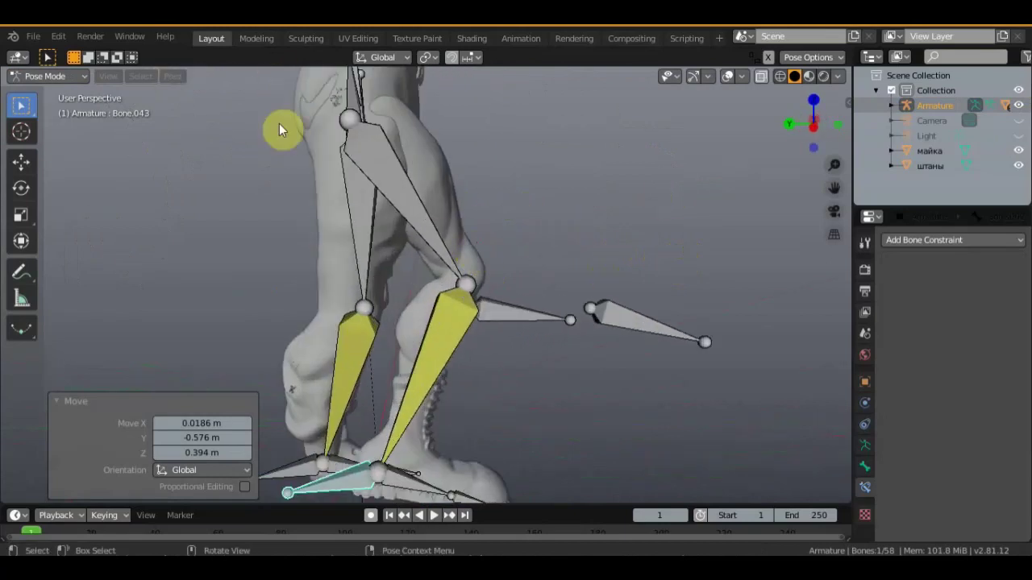
scroll(614, 261, down, 3)
scroll(628, 259, down, 2)
mouse_move(618, 256)
middle_down()
mouse_move(543, 252)
mouse_move(442, 273)
mouse_move(467, 265)
middle_up()
scroll(524, 256, up, 2)
scroll(568, 256, up, 1)
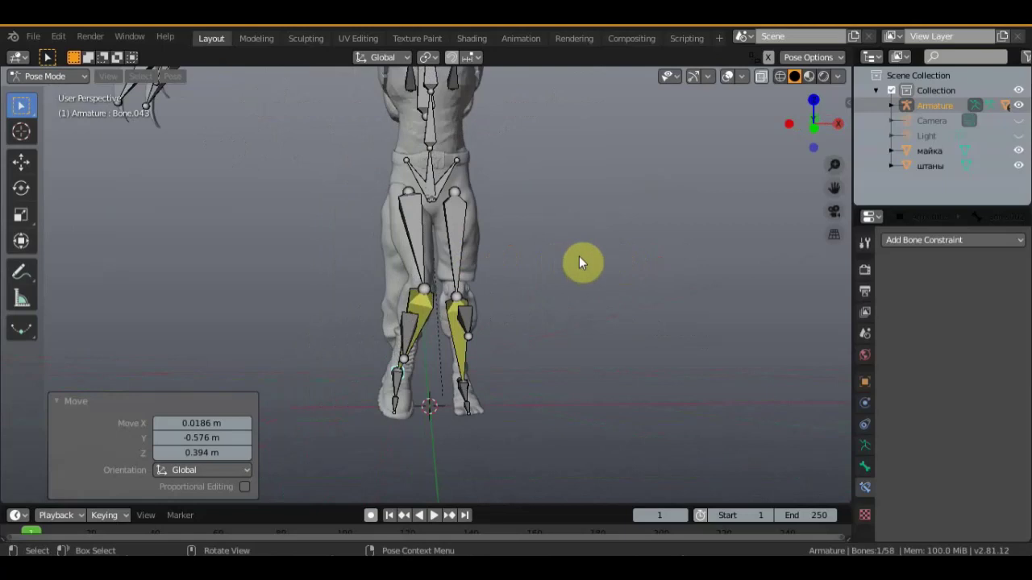
Step: Undo the foot bone move so the character returns to its T-pose
key(ctrl)
key(ctrl+z)
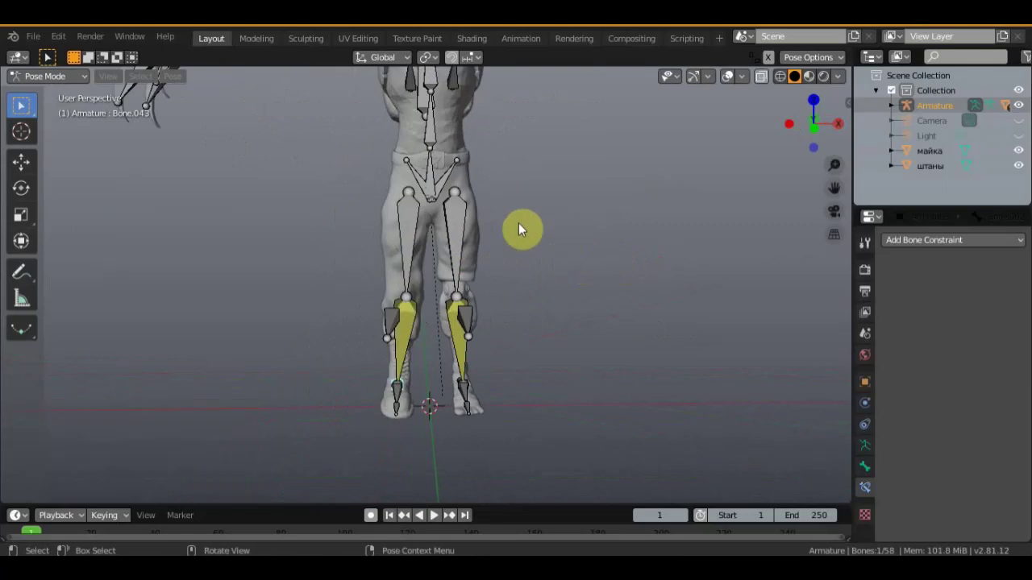
scroll(532, 237, down, 3)
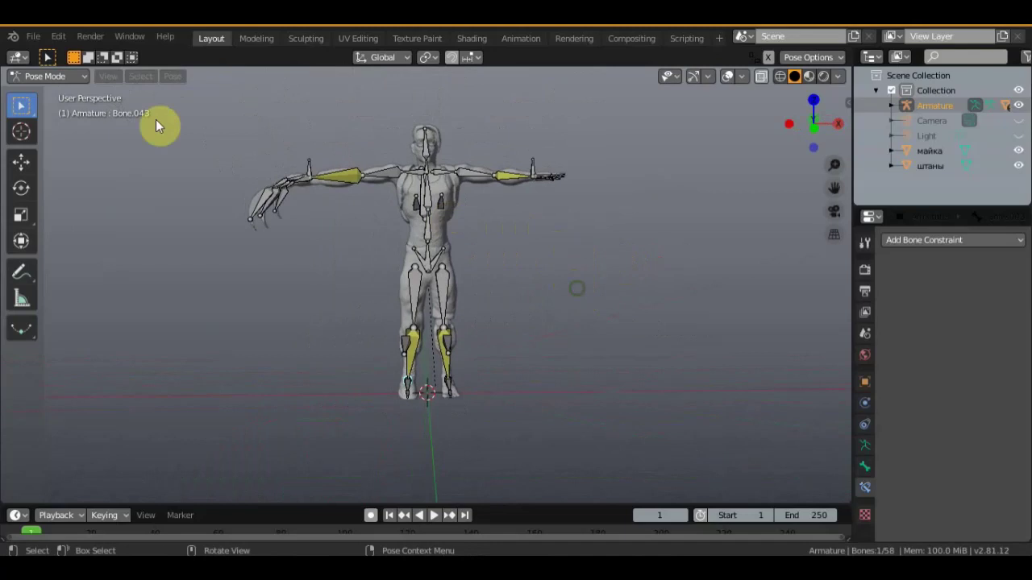
click(80, 75)
Step: In Object Mode, parent the майка shirt to the armature With Empty Groups
click(76, 94)
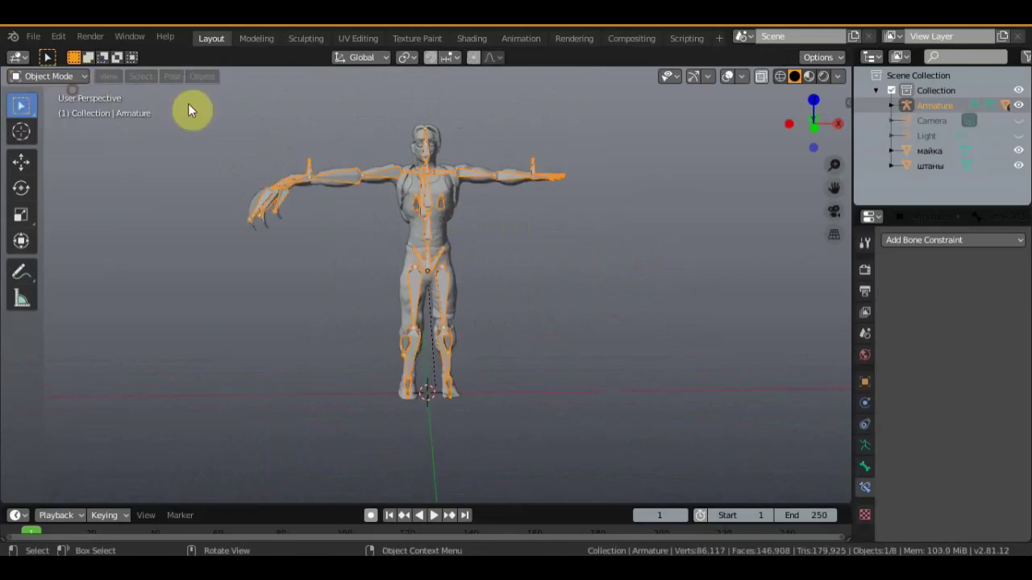
scroll(391, 165, up, 1)
scroll(391, 165, up, 2)
scroll(390, 165, up, 2)
scroll(572, 242, down, 4)
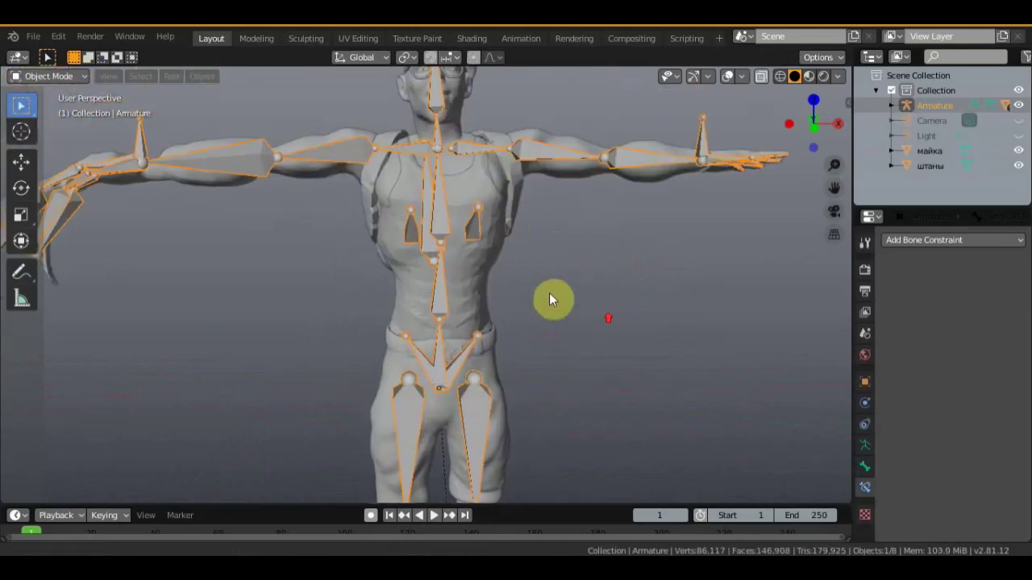
click(487, 206)
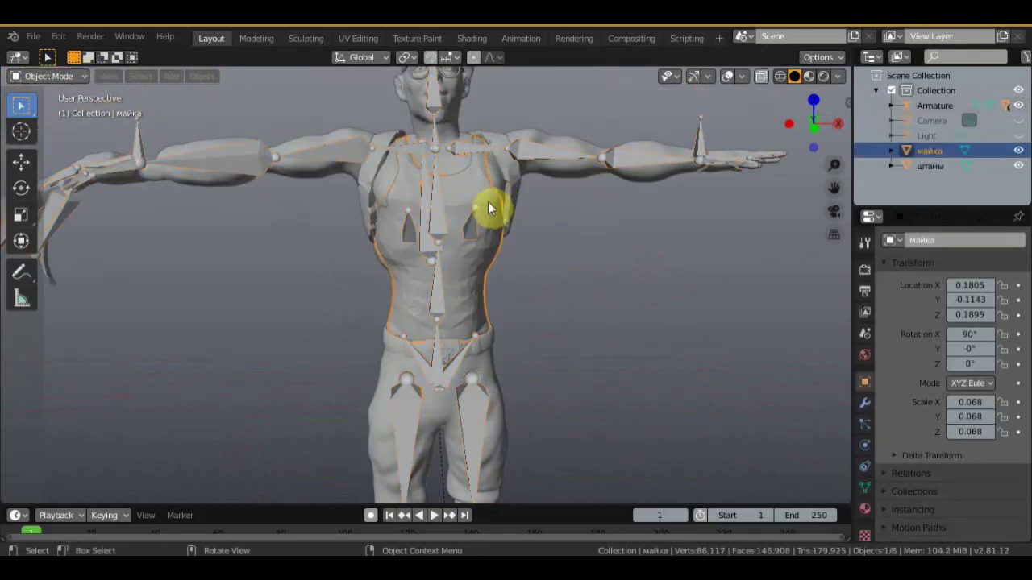
shift+click(438, 223)
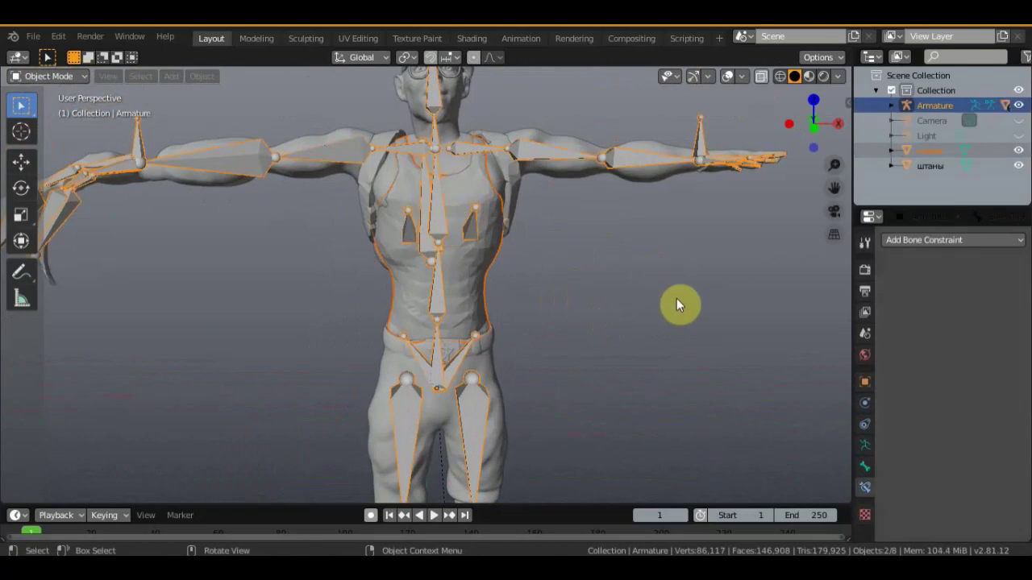
key(ctrl+p)
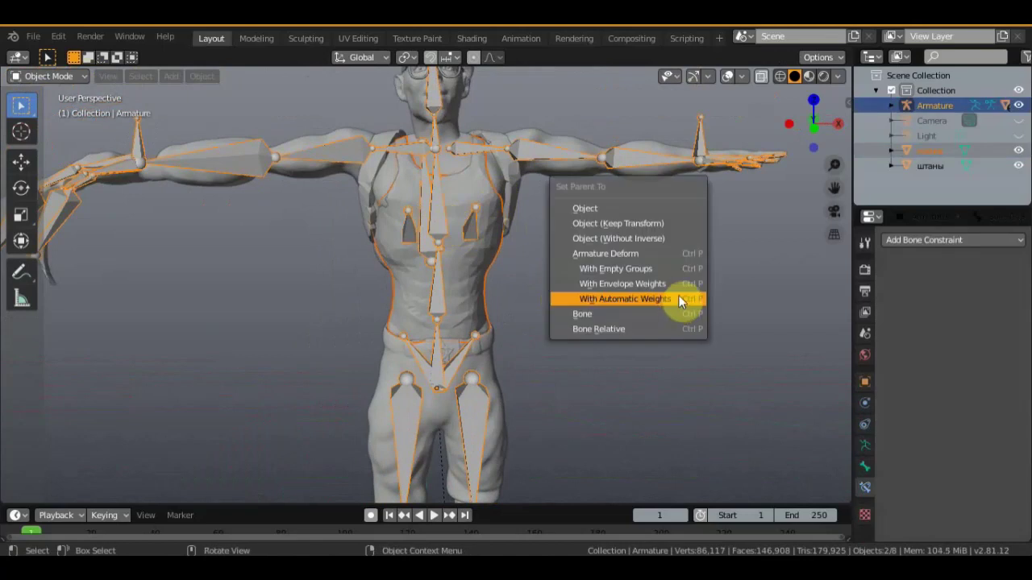
click(628, 269)
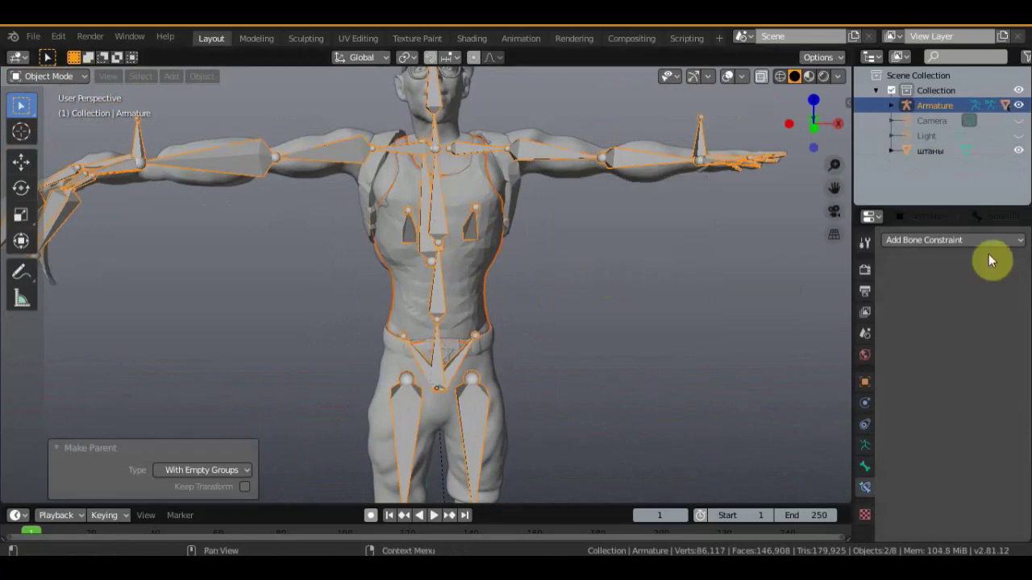
Step: Add a Data Transfer modifier to the майка shirt
click(500, 197)
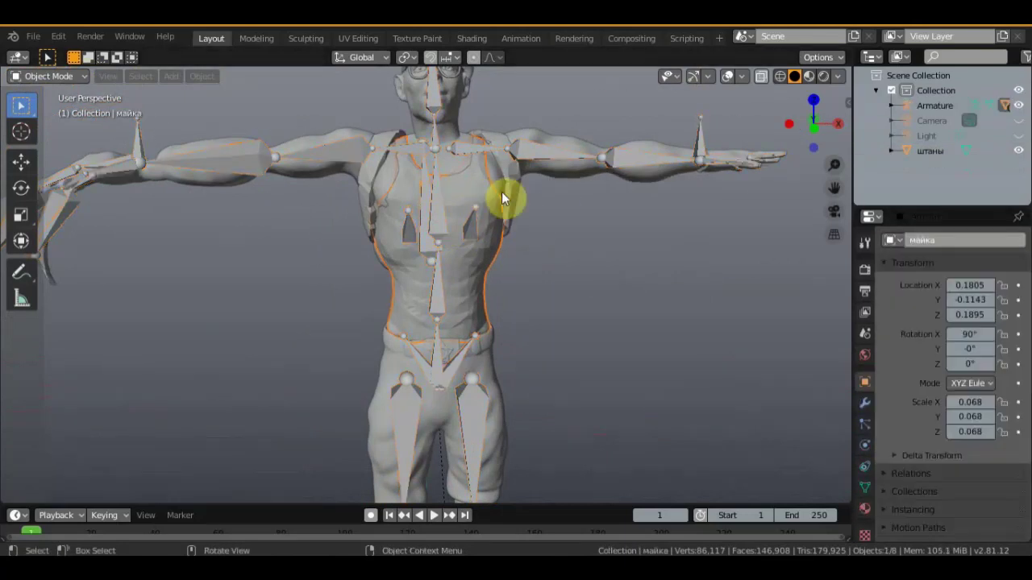
click(864, 403)
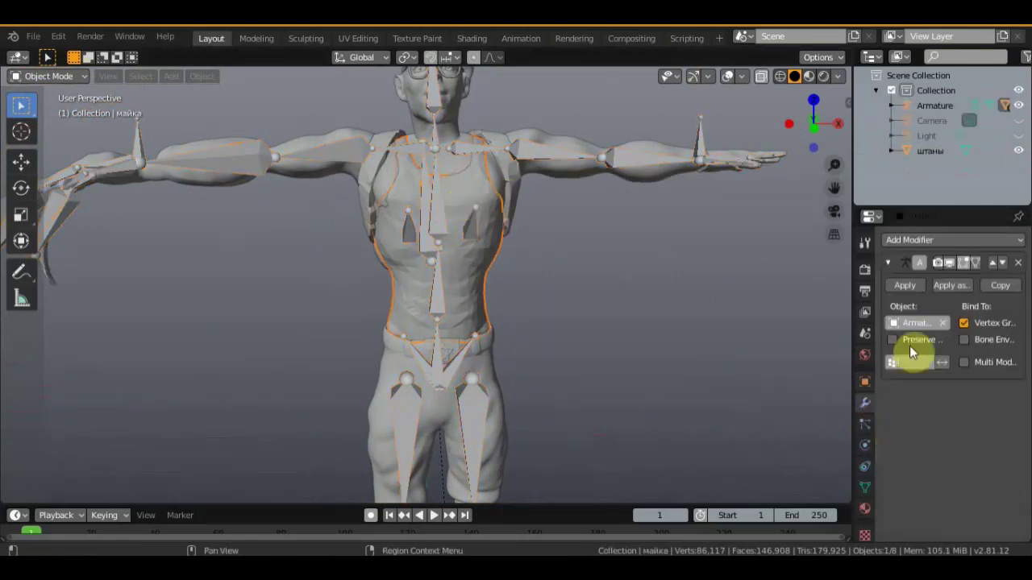
click(901, 242)
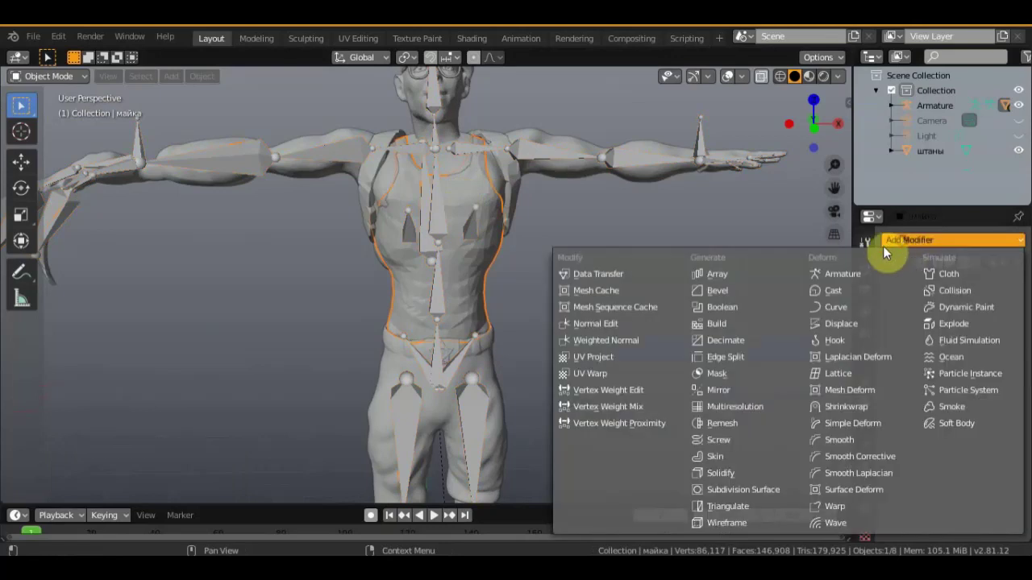
click(606, 275)
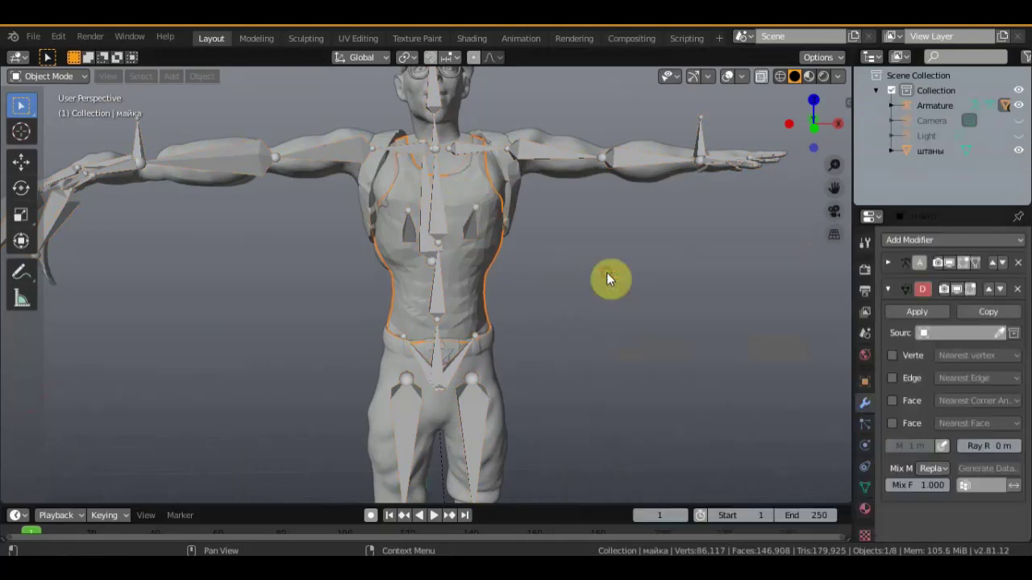
click(999, 333)
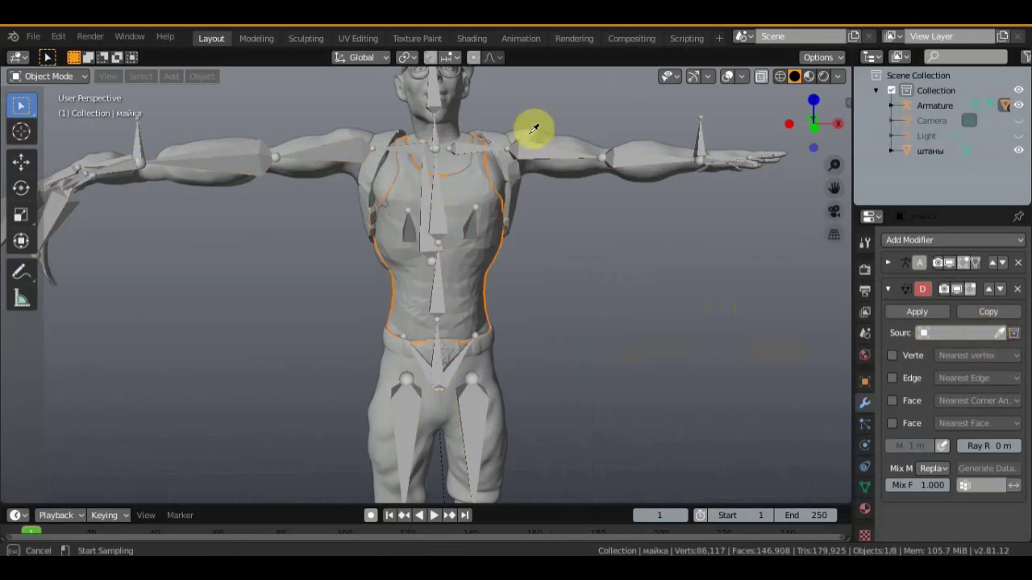
click(553, 138)
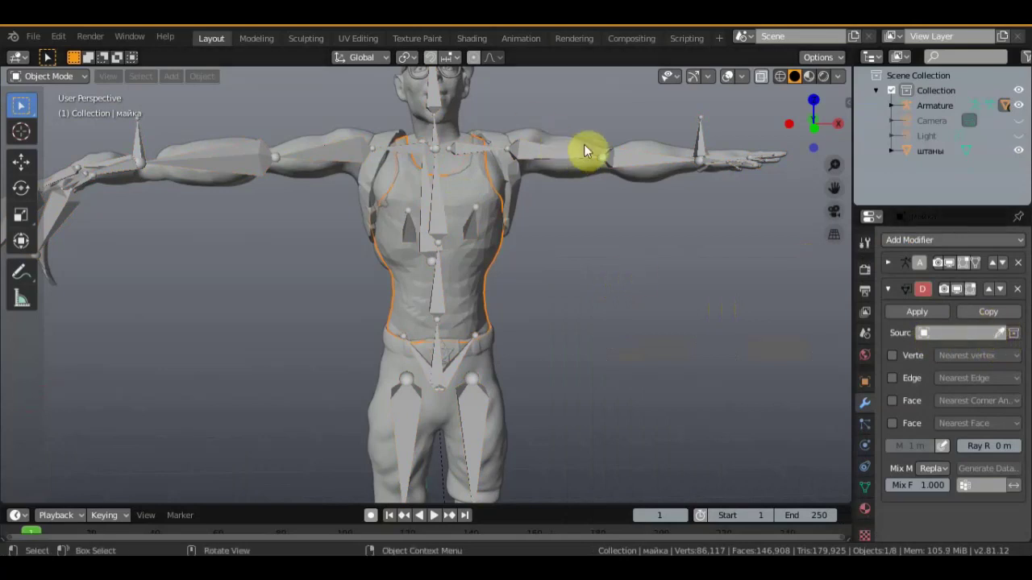
Step: Set the modifier source to пацан, enable Vertex Data and apply it
click(951, 333)
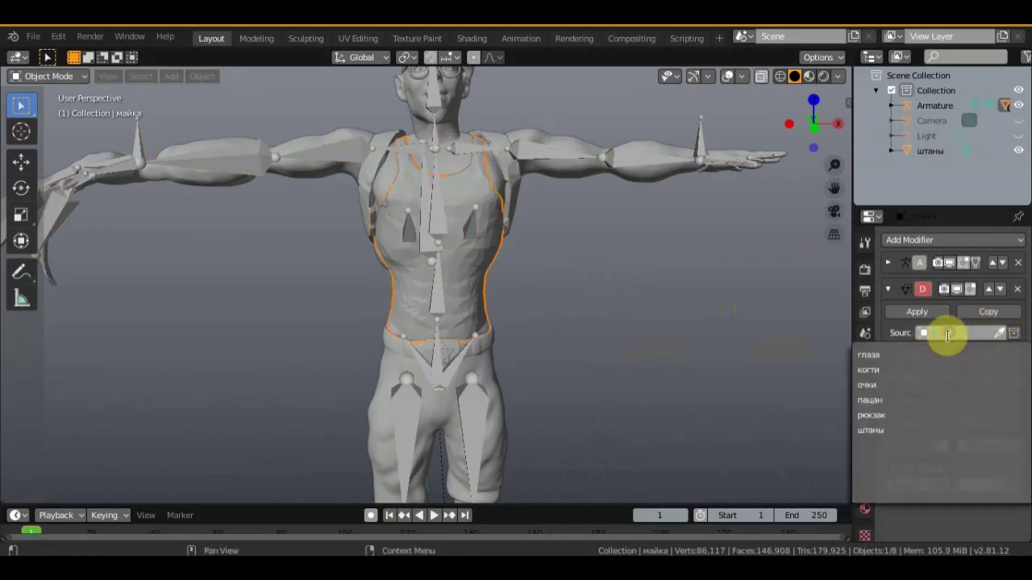
click(896, 400)
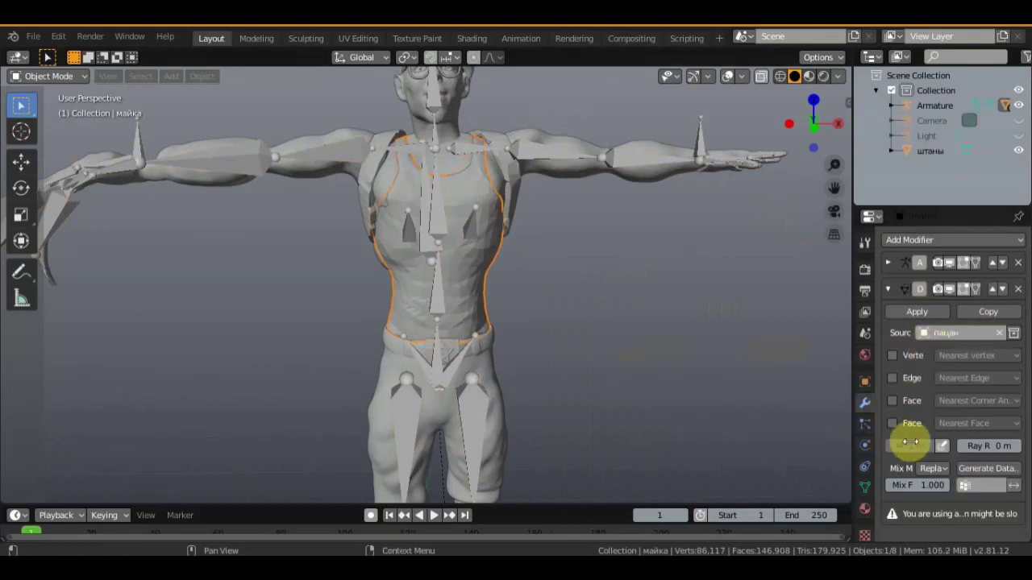
click(892, 356)
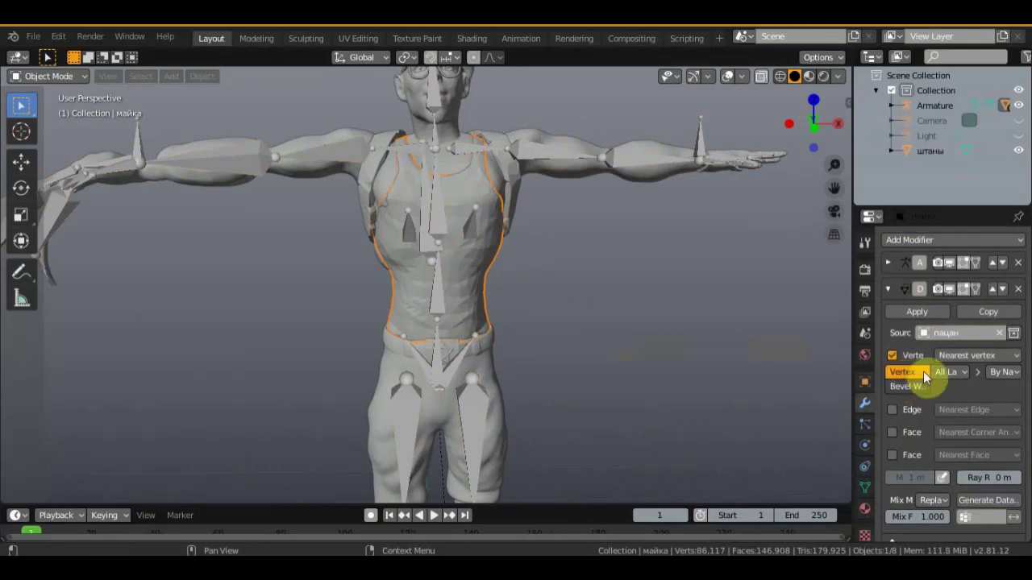
click(926, 307)
shift+middle_drag(588, 258, 587, 309)
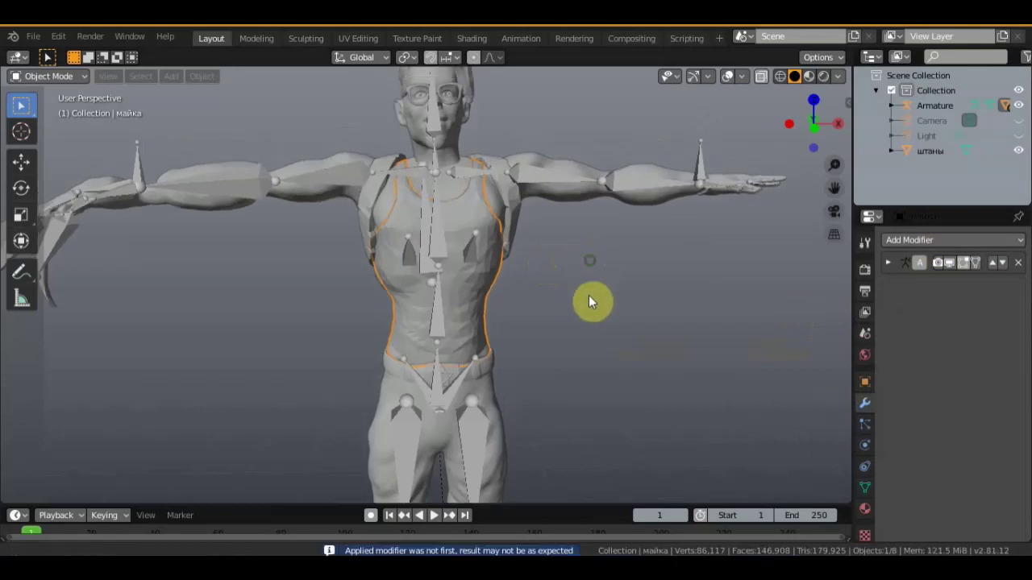
Step: Select the armature and switch it into Pose Mode
scroll(587, 311, up, 2)
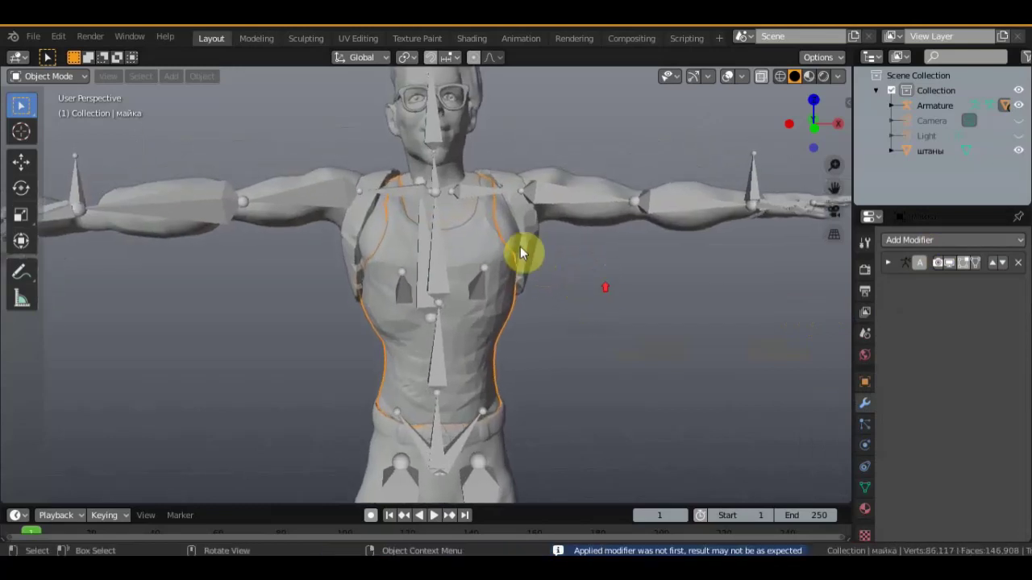
click(81, 74)
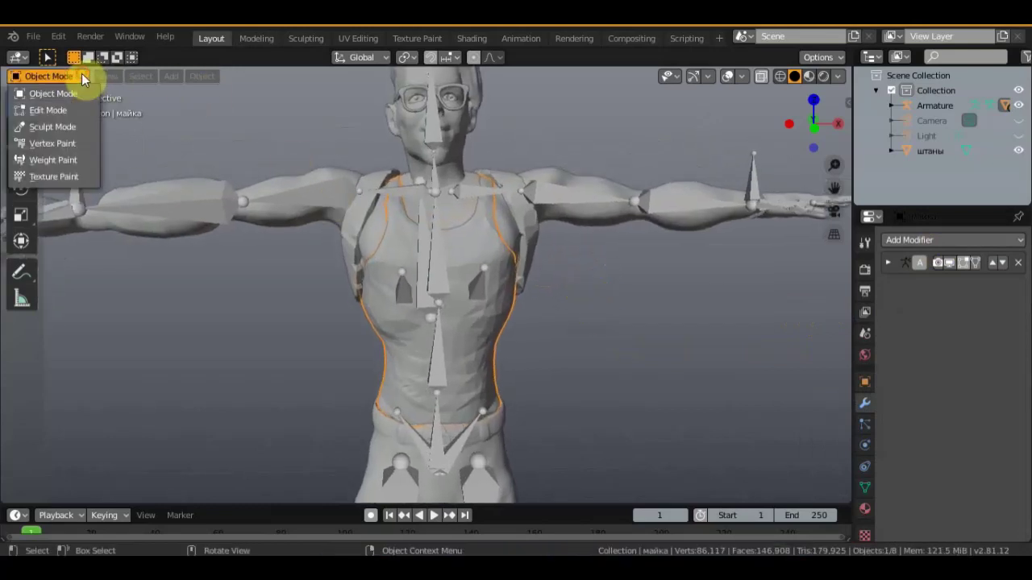
click(399, 187)
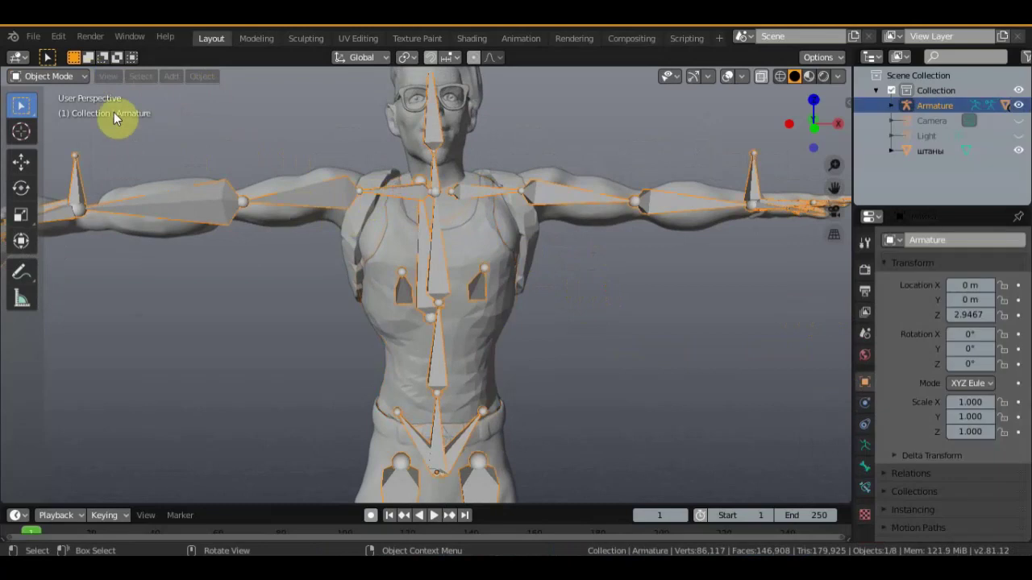
click(82, 76)
click(71, 128)
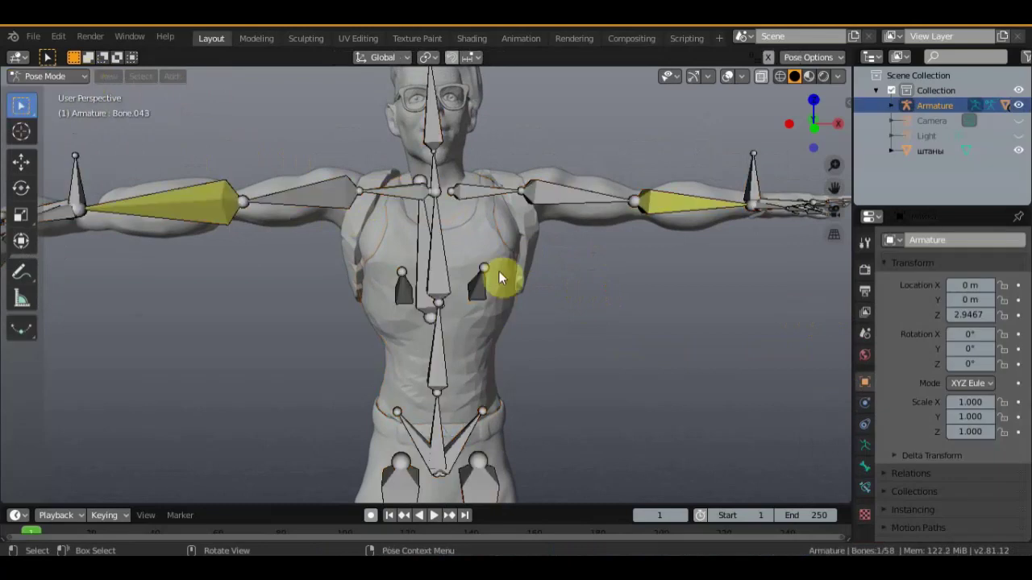
Step: Rotate the upper spine bone to test the torso and shirt deformation
click(440, 266)
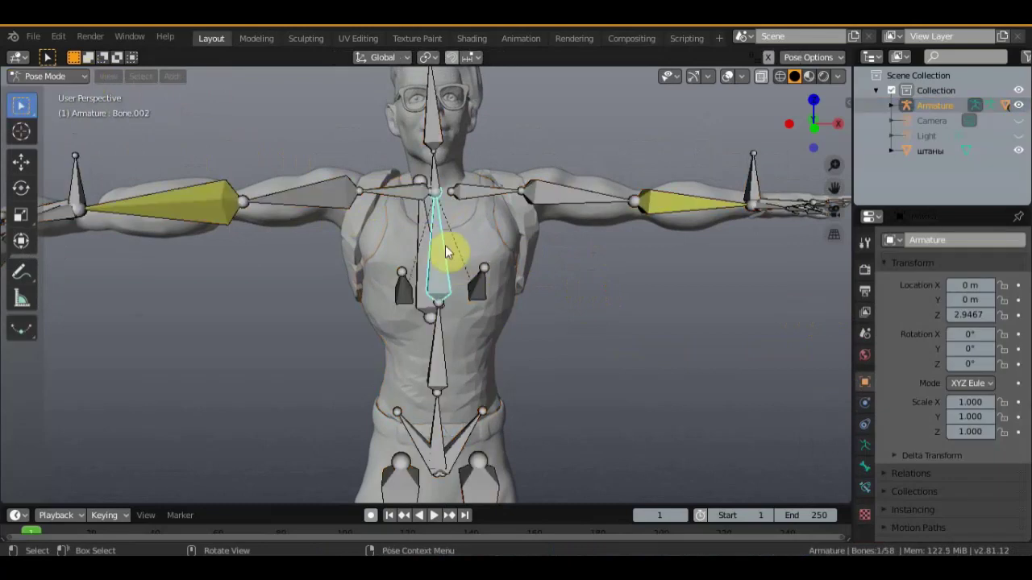
key(r)
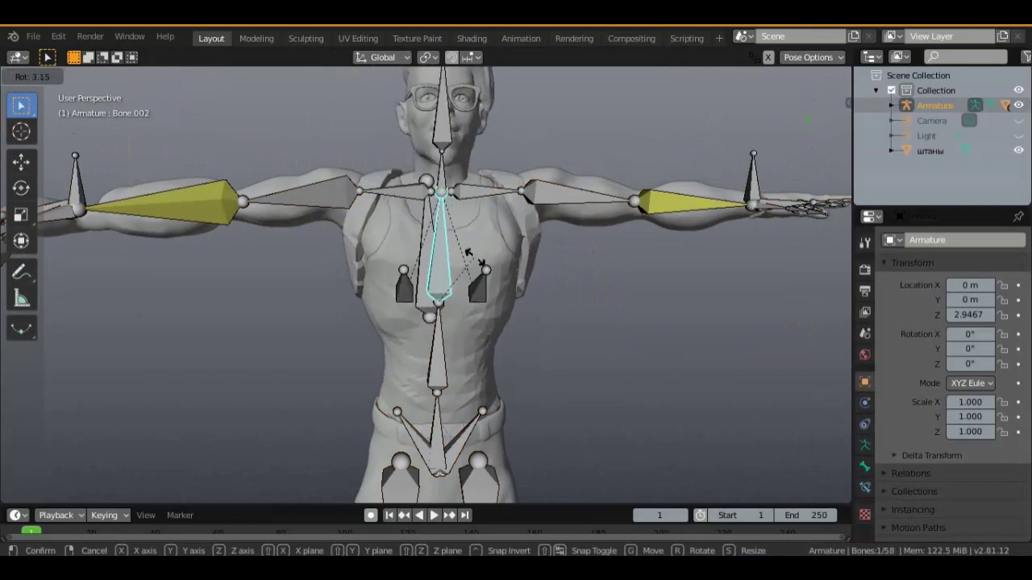
click(473, 262)
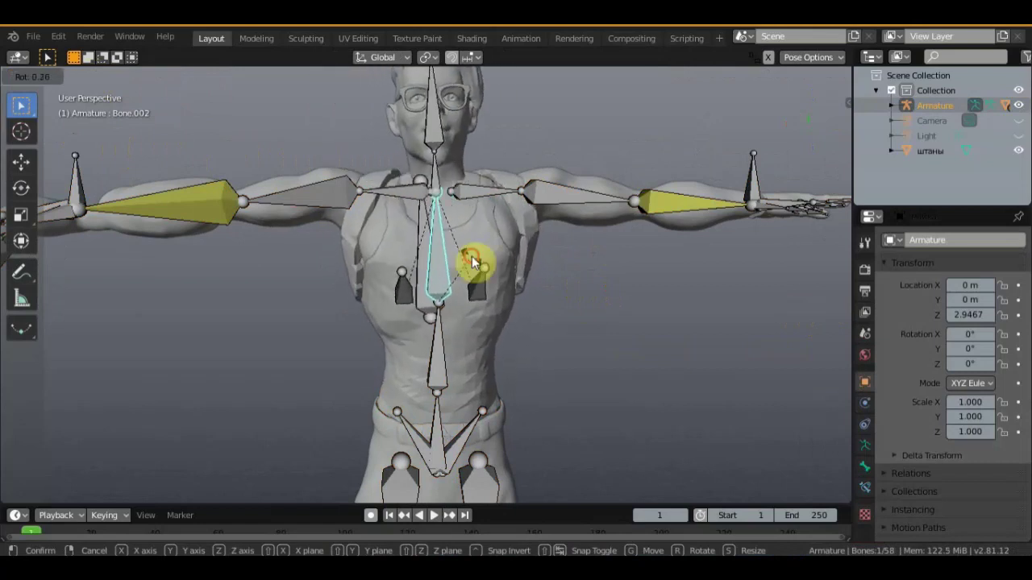
scroll(473, 266, down, 2)
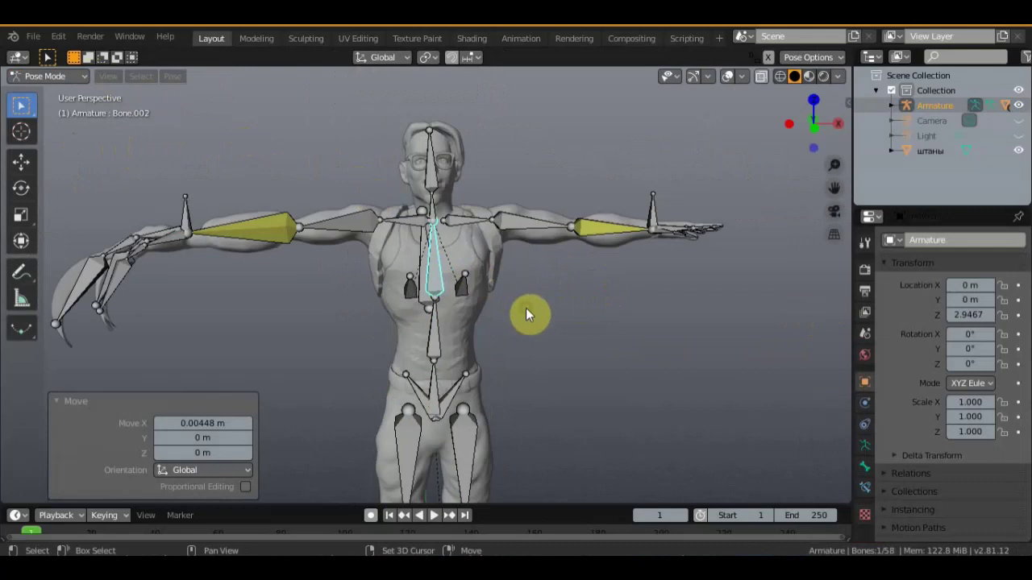
mouse_move(526, 307)
shift+middle_down()
mouse_move(563, 124)
mouse_move(542, 106)
shift+middle_up()
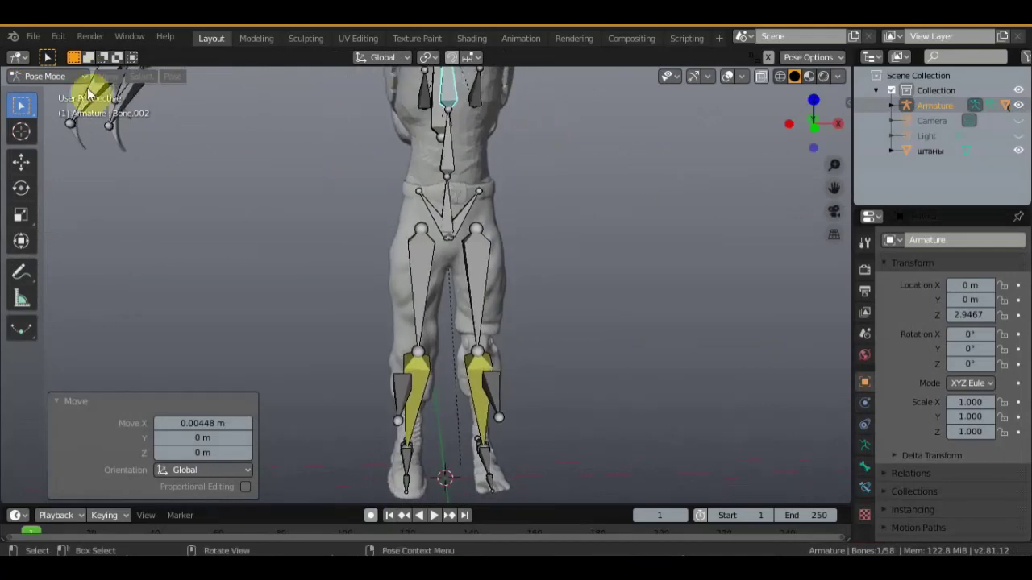
Step: Back in Object Mode, parent the штаны pants to the armature With Empty Groups
click(49, 76)
click(108, 75)
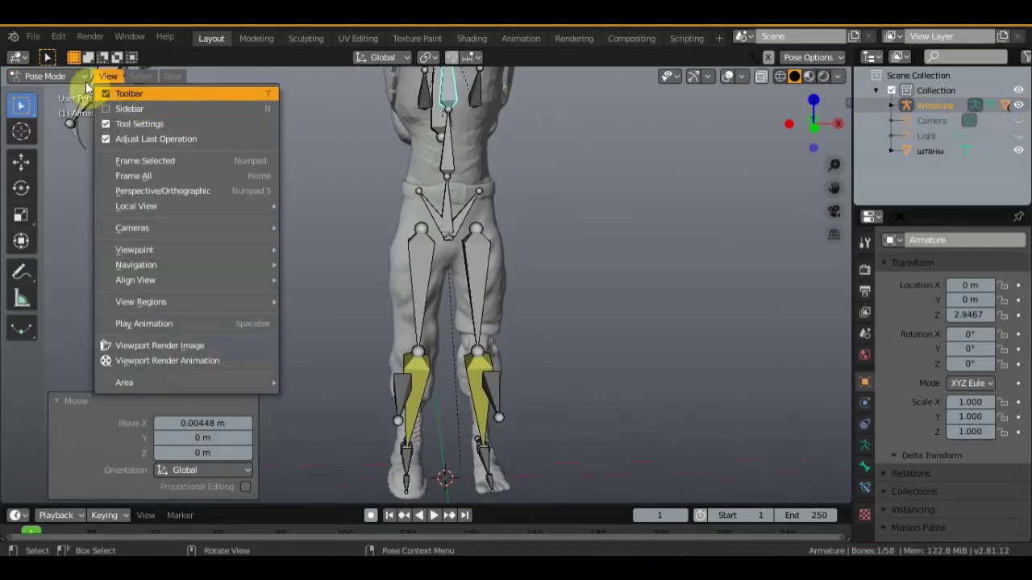
click(79, 77)
click(77, 95)
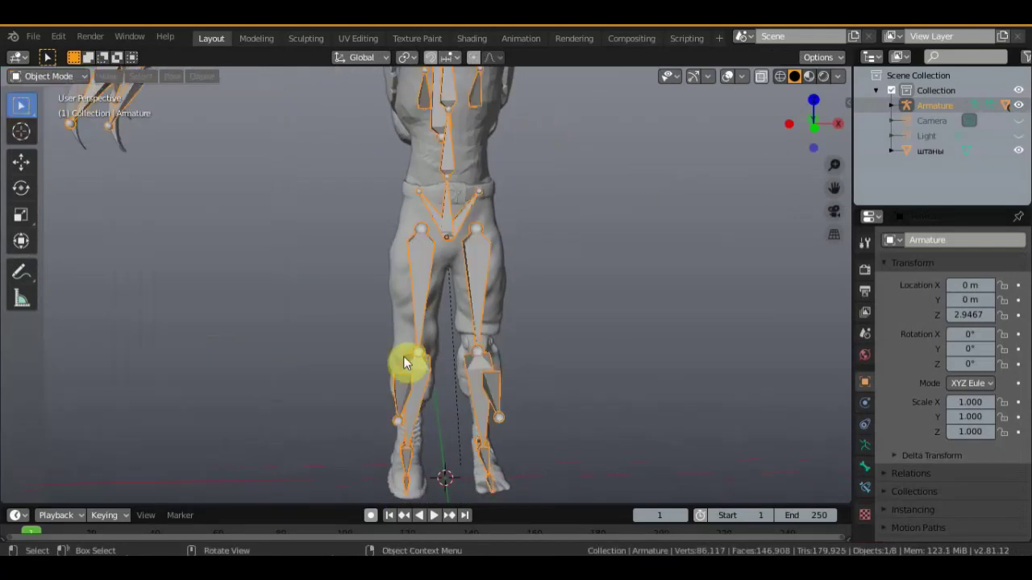
click(411, 301)
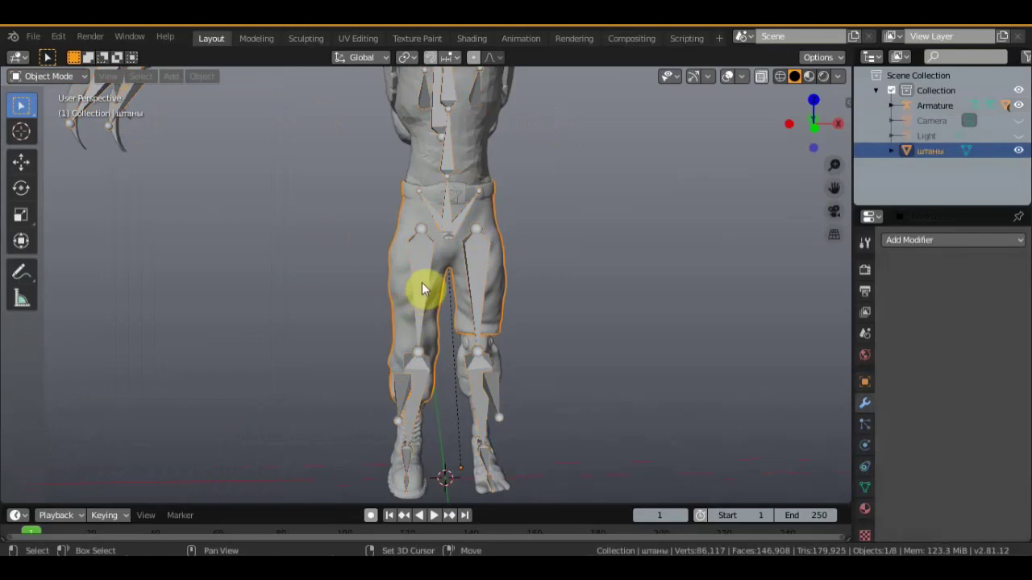
shift+click(423, 286)
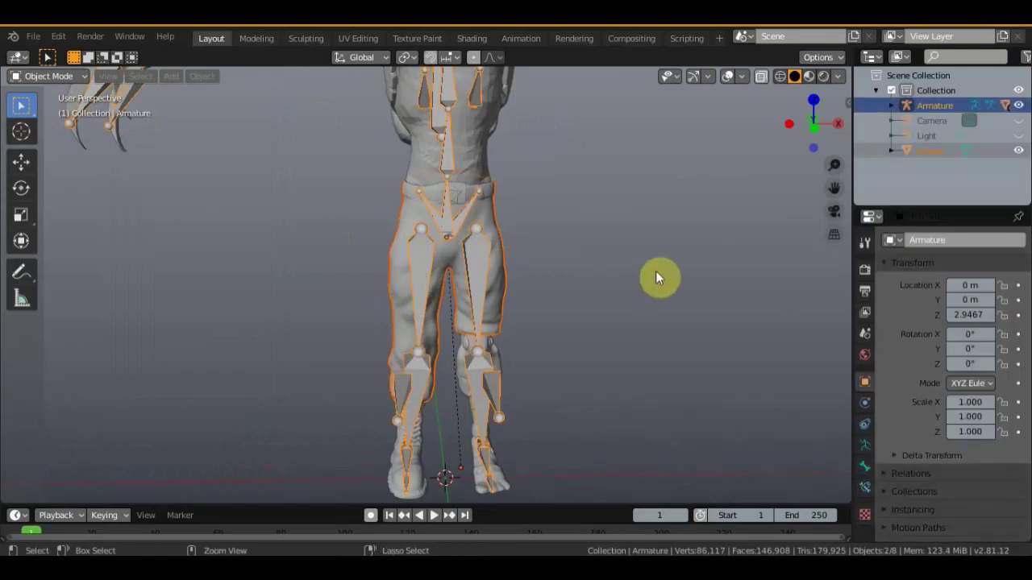
key(ctrl+p)
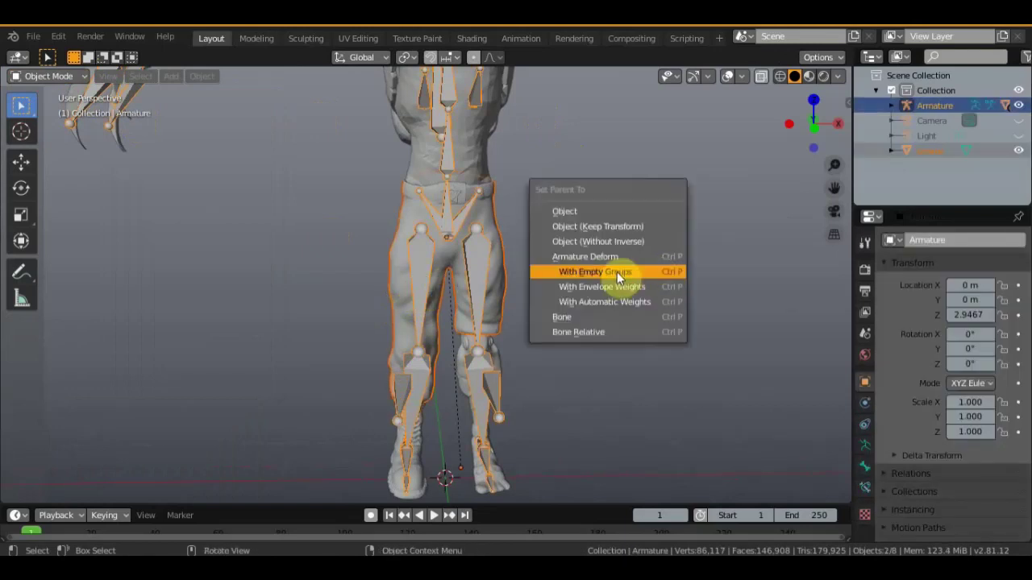
click(624, 275)
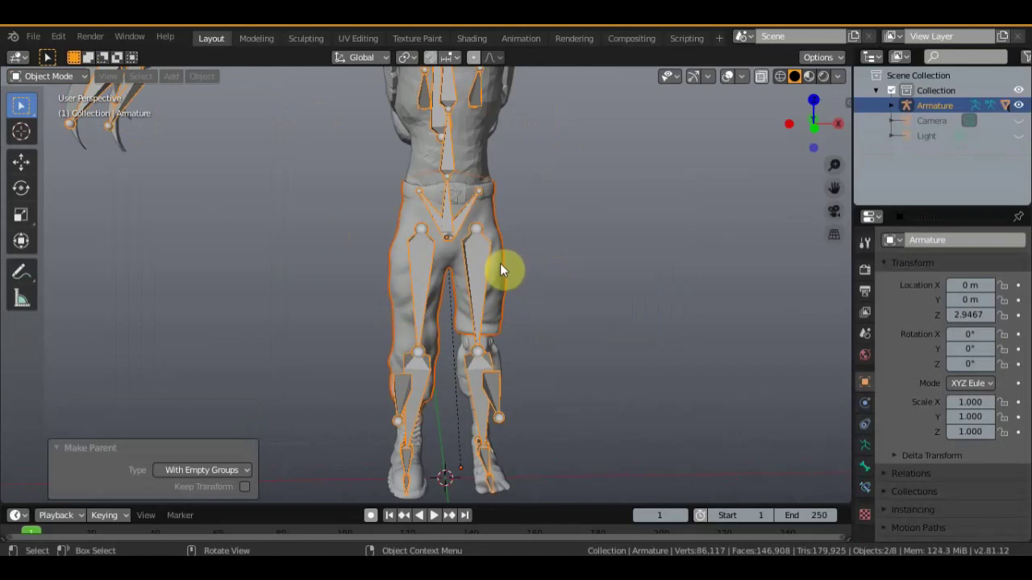
Step: Add a Data Transfer modifier to the pants
click(500, 270)
click(891, 262)
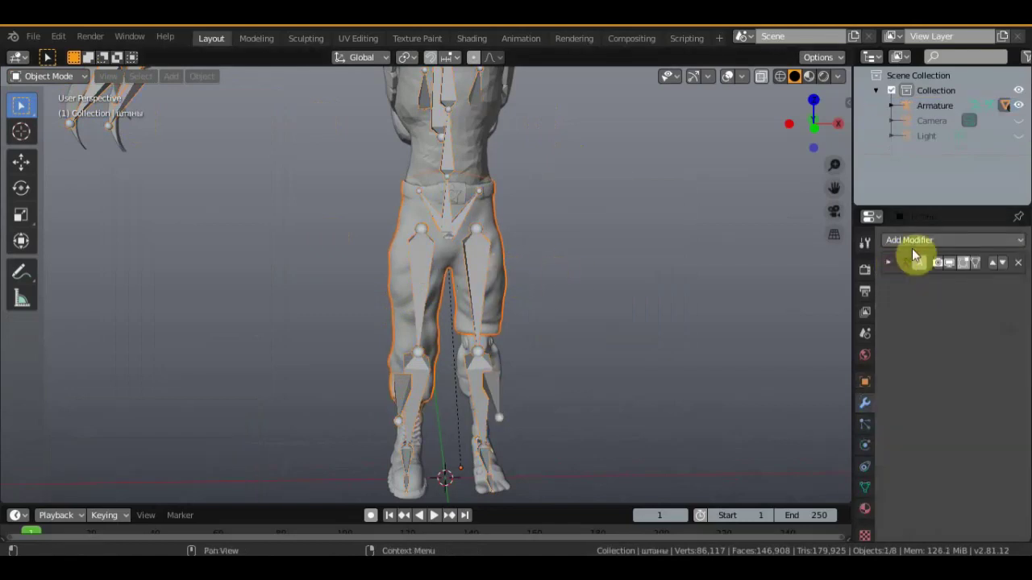
click(913, 240)
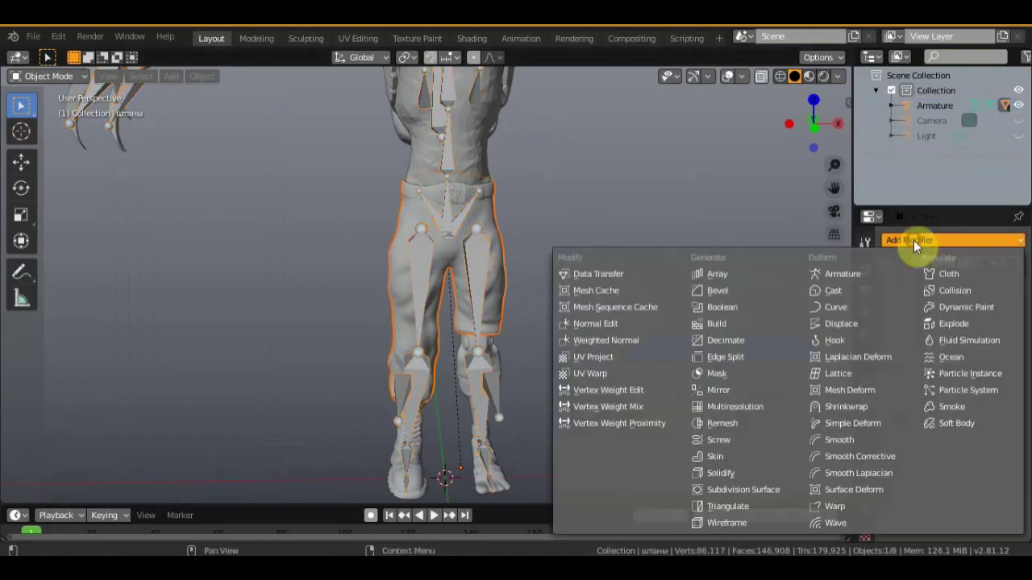
click(613, 276)
Step: Copy vertex groups from the пацан mesh and apply the Data Transfer modifier
click(967, 332)
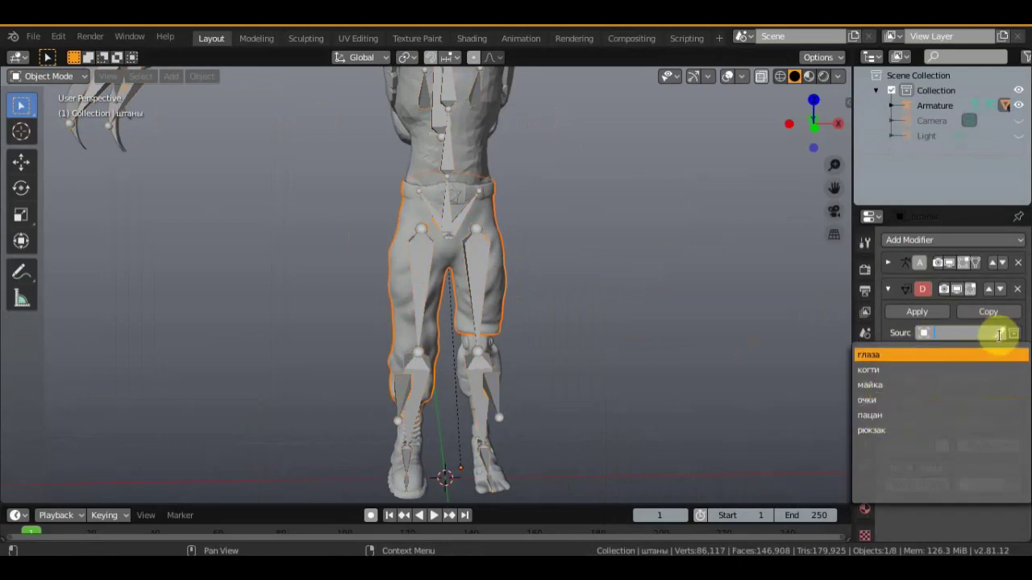
click(882, 415)
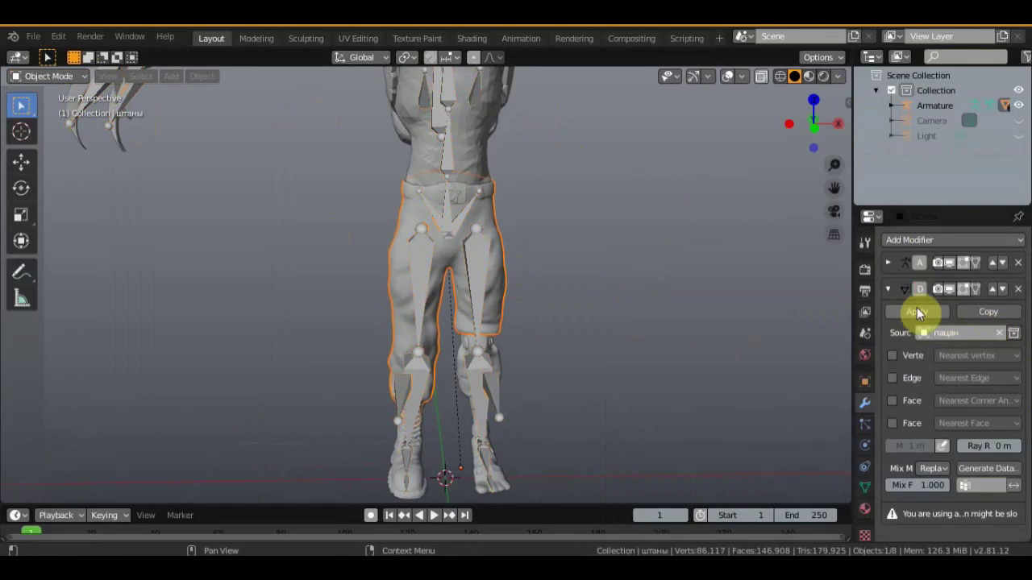
click(890, 356)
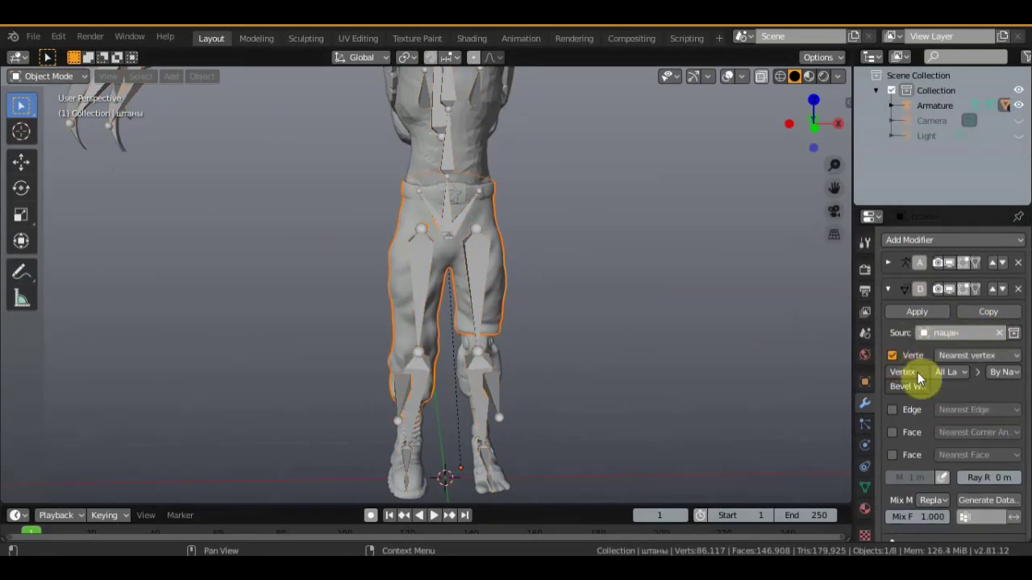
click(916, 372)
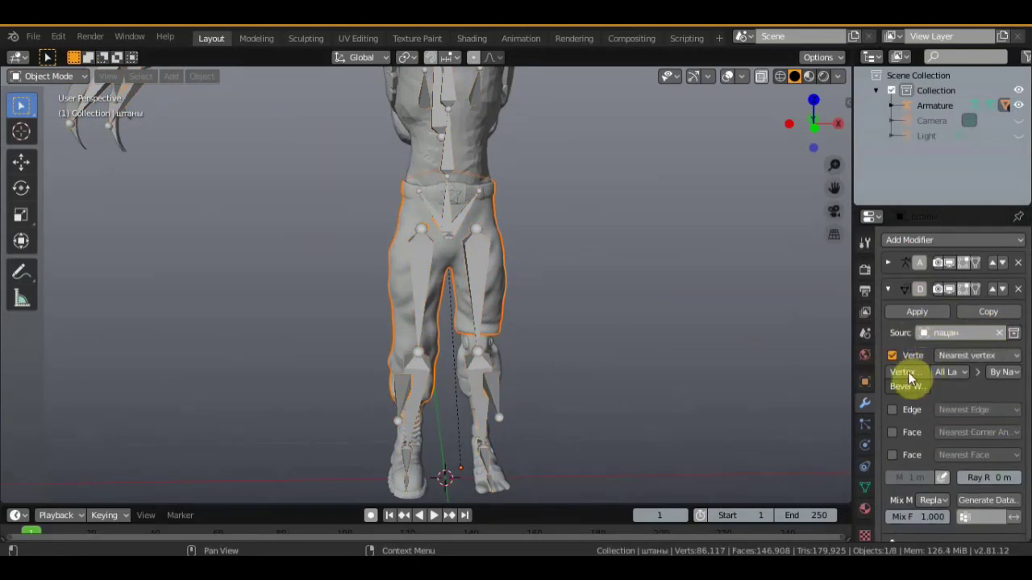
click(924, 310)
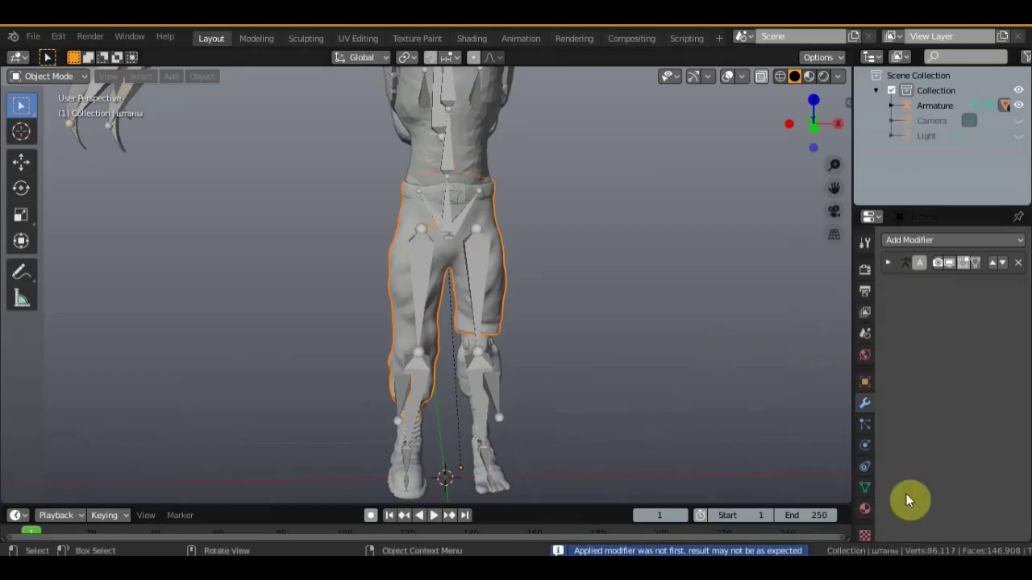
Step: Orbit around to inspect the pants, then select the armature for posing
middle_drag(670, 318, 693, 362)
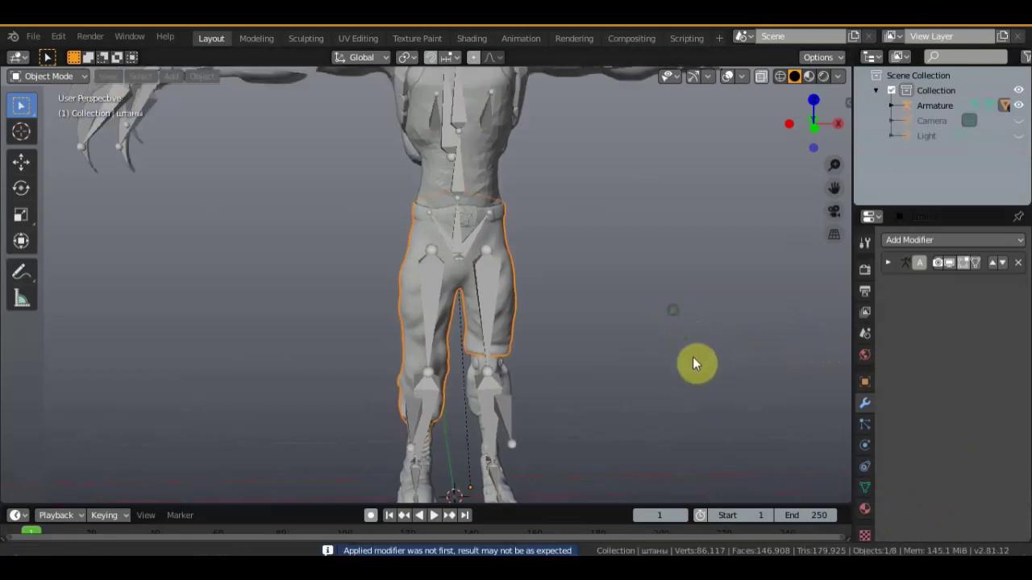
scroll(653, 313, up, 4)
mouse_move(653, 315)
middle_down()
mouse_move(663, 325)
mouse_move(742, 326)
mouse_move(653, 314)
mouse_move(686, 296)
mouse_move(761, 296)
middle_up()
scroll(653, 314, down, 2)
click(440, 338)
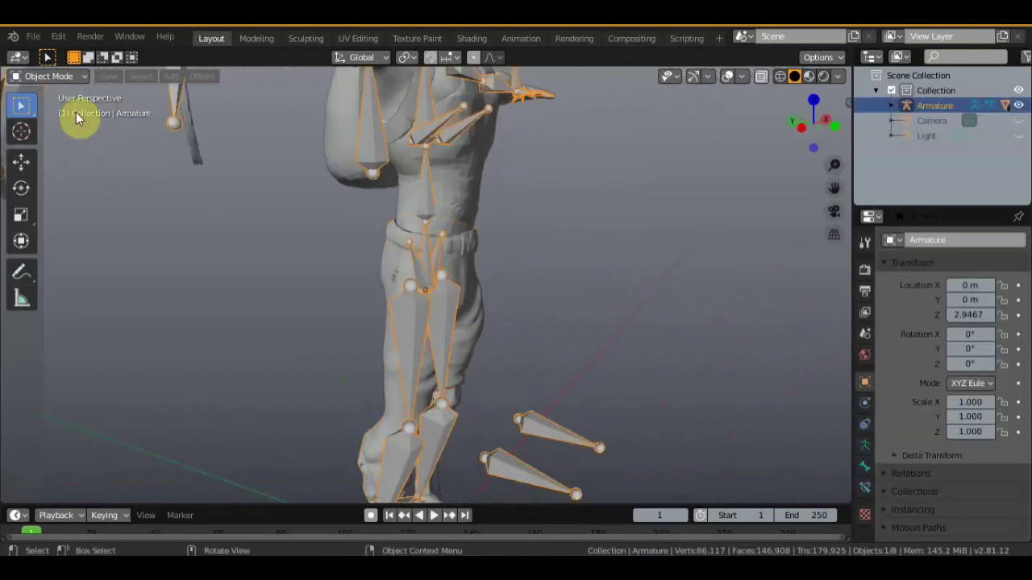
click(77, 76)
Step: In Pose Mode, raise the foot control bone Bone.043 so the leg bends at the knee
click(61, 127)
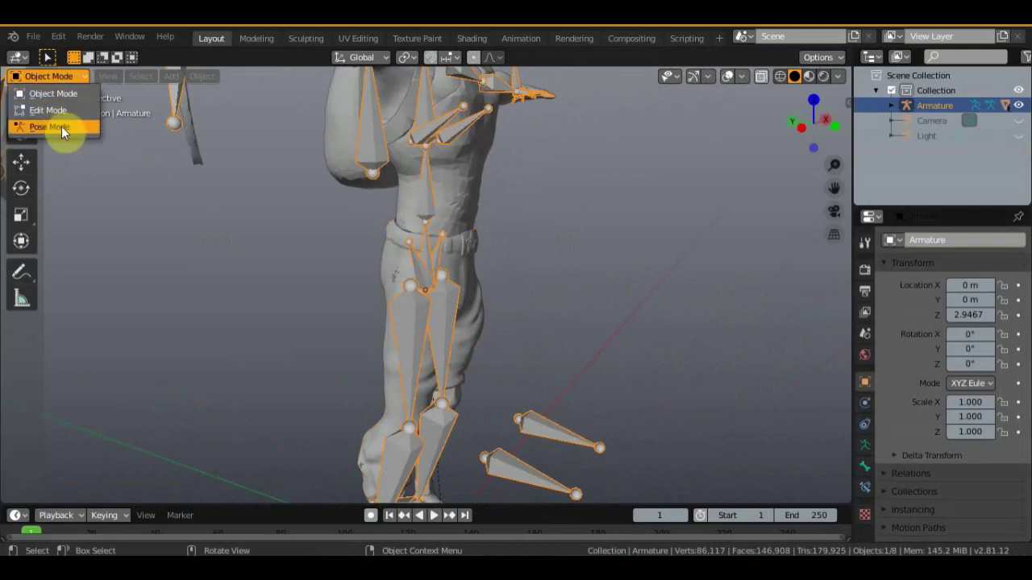
mouse_move(563, 295)
middle_down()
mouse_move(609, 114)
mouse_move(669, 191)
middle_up()
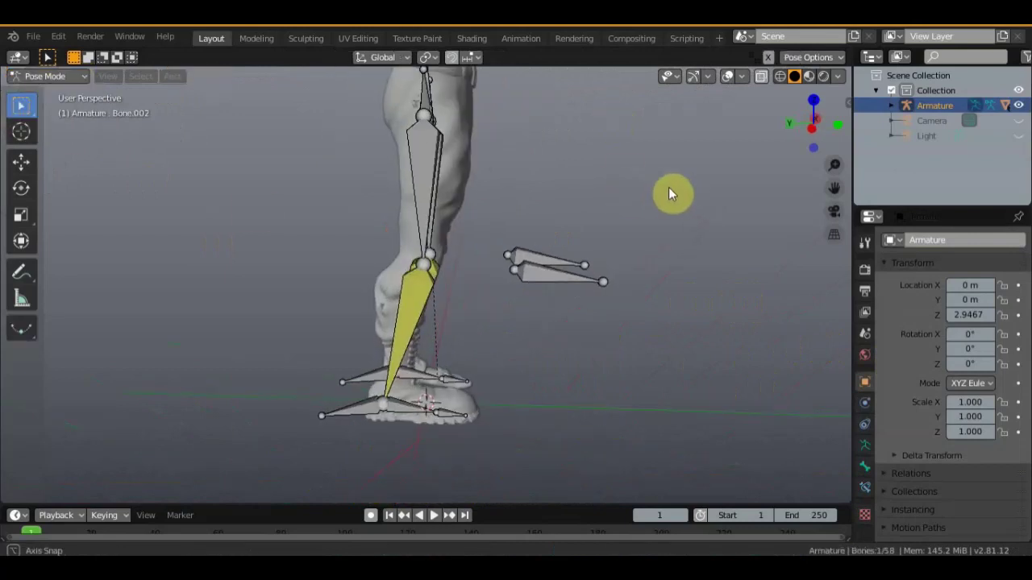
click(369, 391)
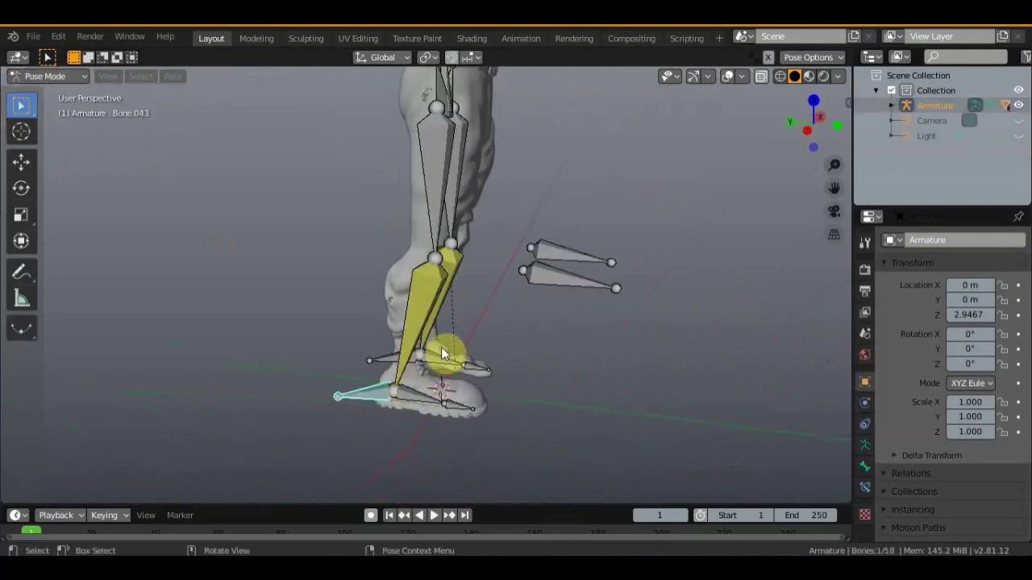
key(g)
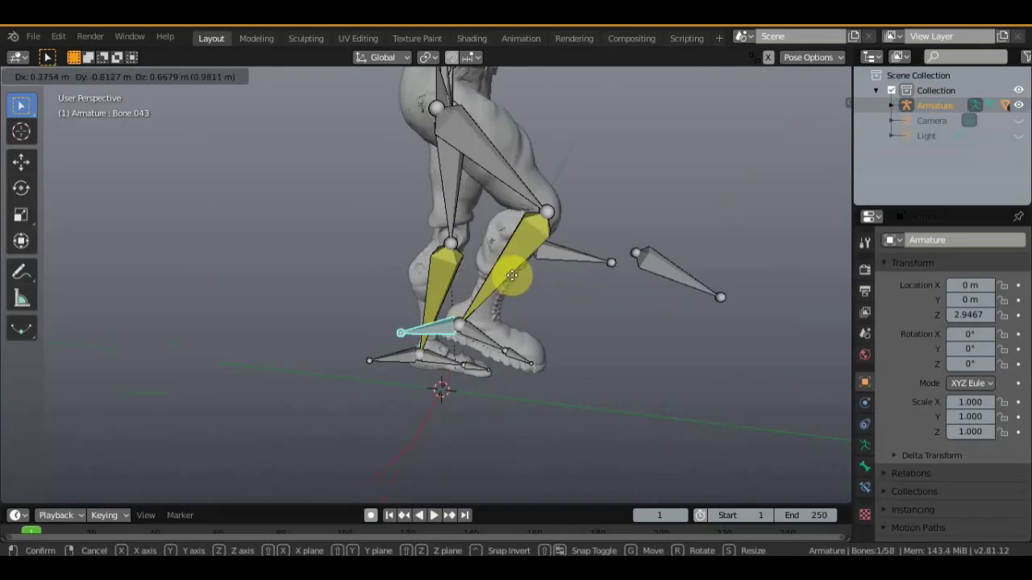
click(607, 317)
Step: In the Armature Data properties, set the bone display to Wire
click(864, 445)
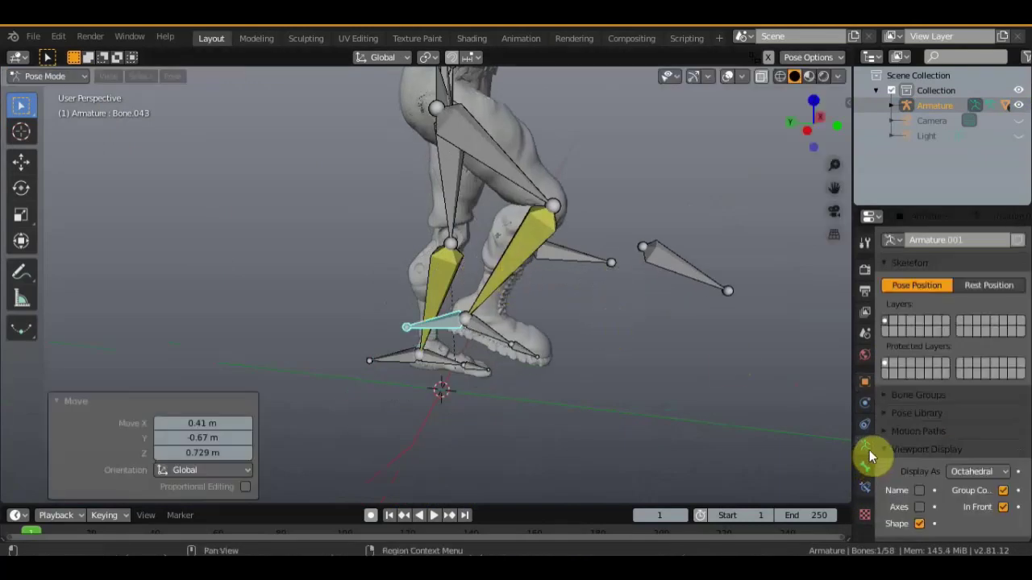
click(1008, 472)
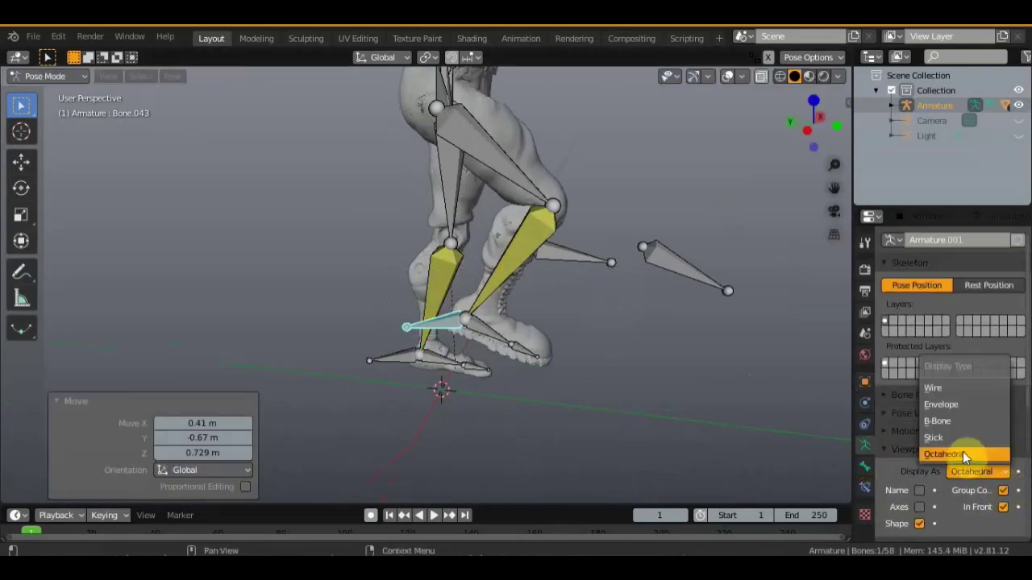
click(934, 387)
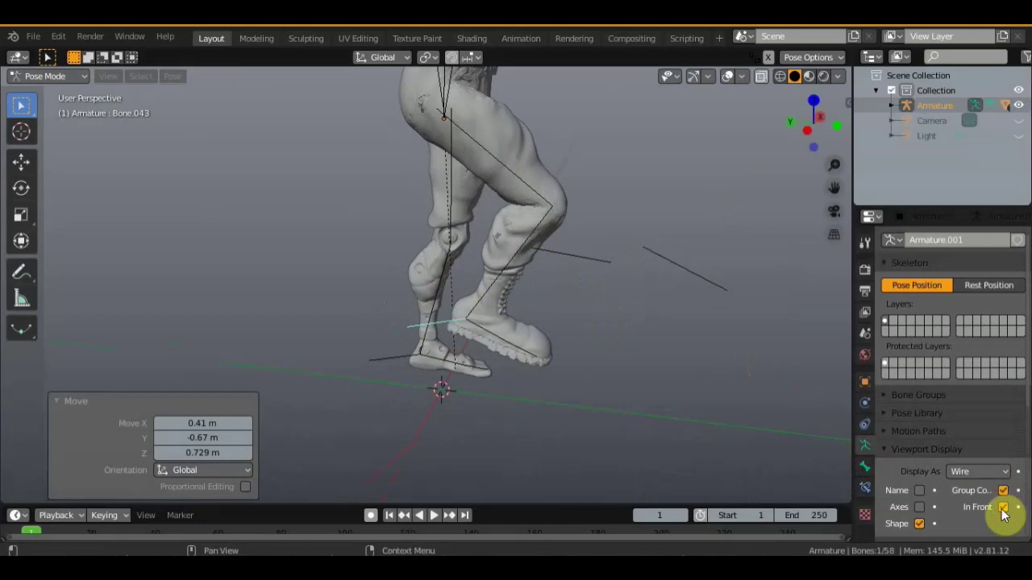
Step: Inspect the legs, torso and arms, then switch the bone display back to Octahedral
mouse_move(692, 396)
middle_down()
mouse_move(589, 375)
mouse_move(684, 369)
mouse_move(438, 215)
mouse_move(525, 255)
mouse_move(663, 212)
mouse_move(709, 217)
mouse_move(705, 283)
mouse_move(732, 260)
middle_up()
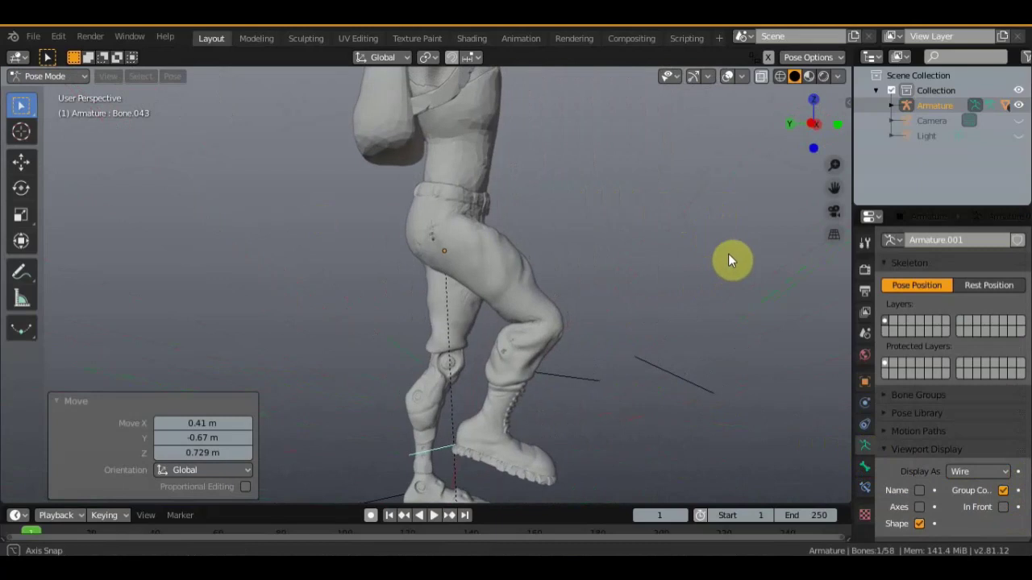
mouse_move(698, 315)
middle_down()
mouse_move(663, 301)
mouse_move(629, 366)
mouse_move(588, 371)
mouse_move(488, 350)
middle_up()
mouse_move(728, 332)
middle_down()
mouse_move(777, 331)
mouse_move(839, 364)
middle_up()
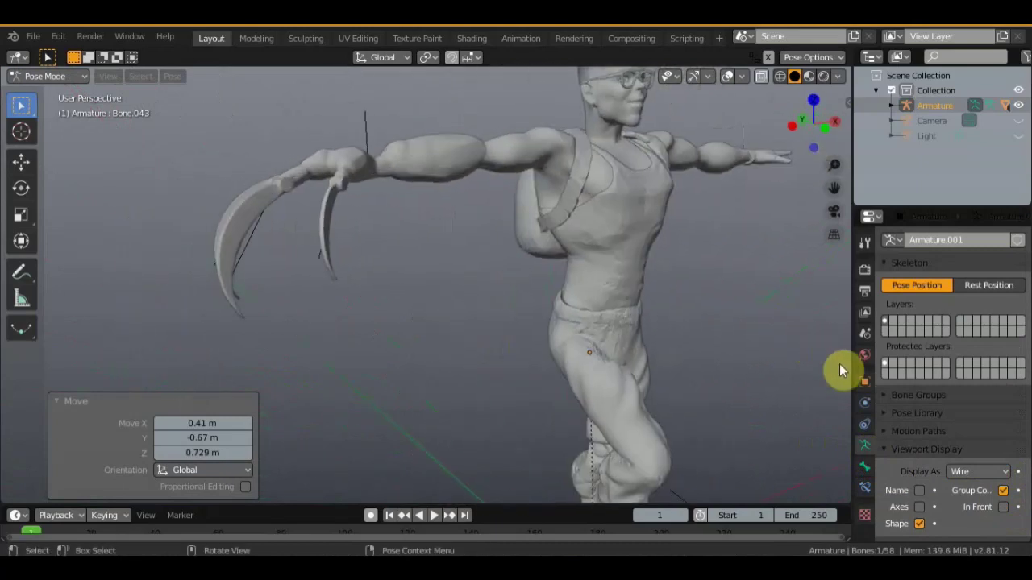
click(1003, 473)
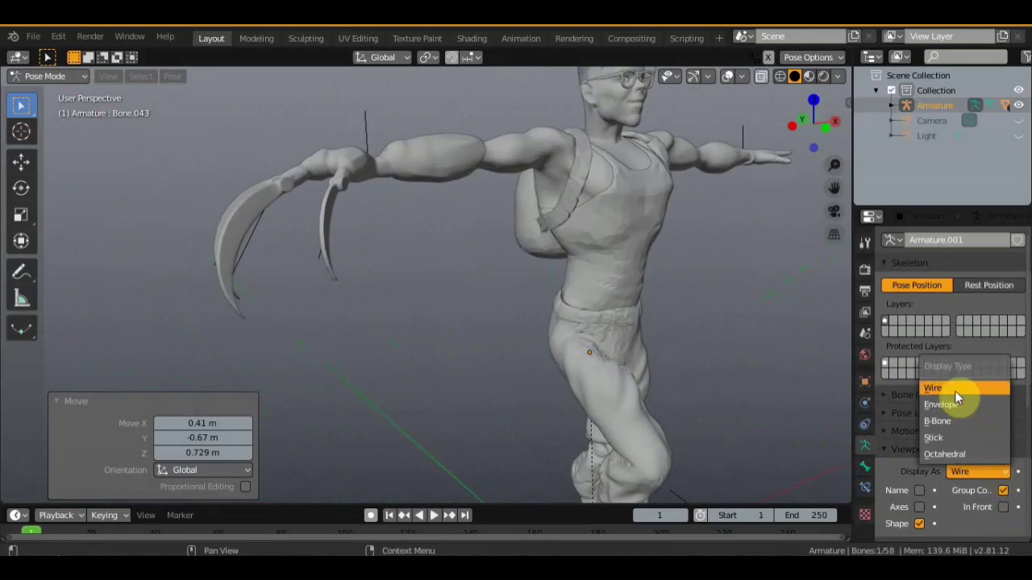
click(958, 453)
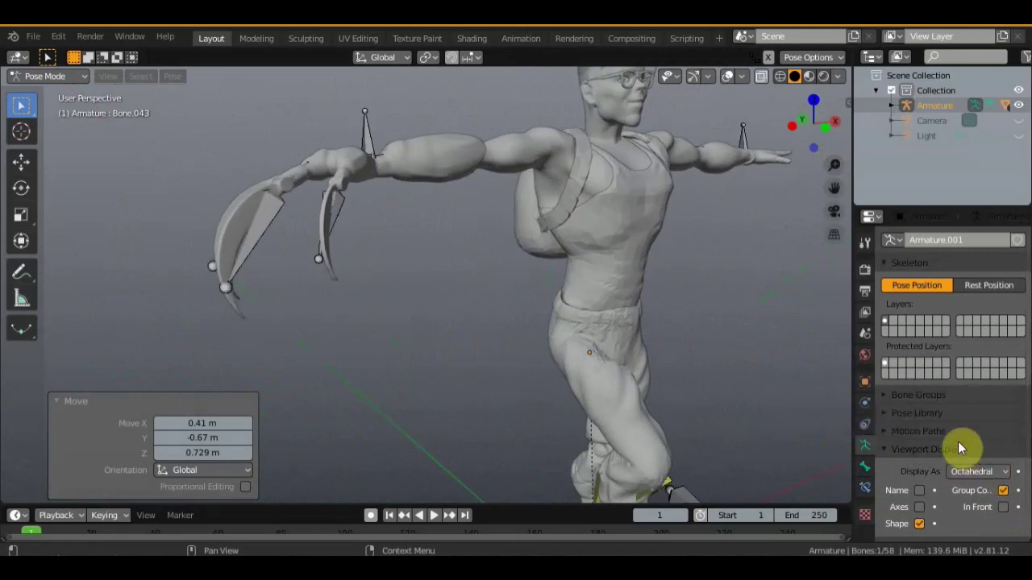
Step: Make the bones draw In Front of the mesh and curl the first claw finger inward
click(1003, 507)
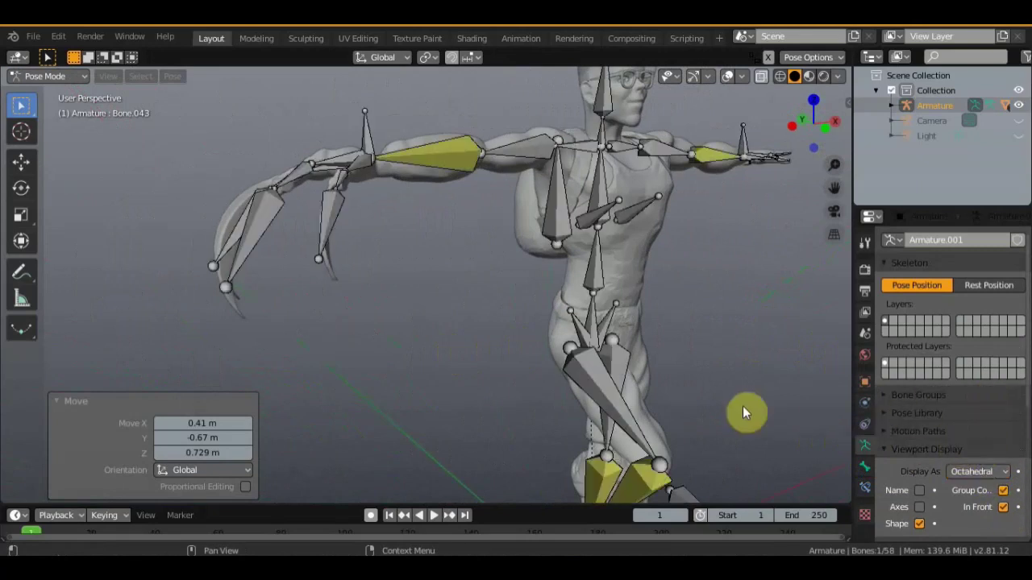
middle_drag(742, 405, 398, 356)
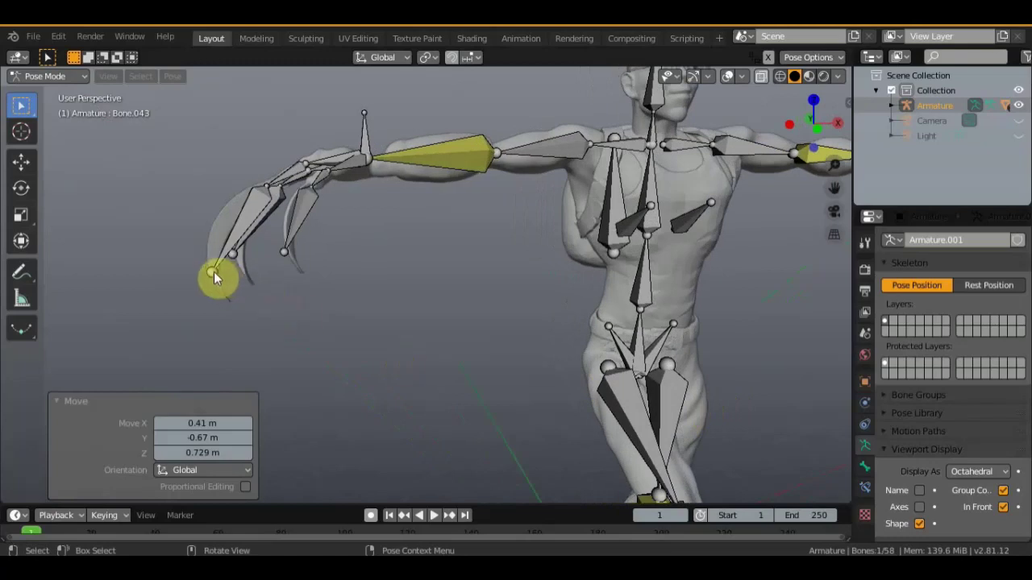
click(213, 272)
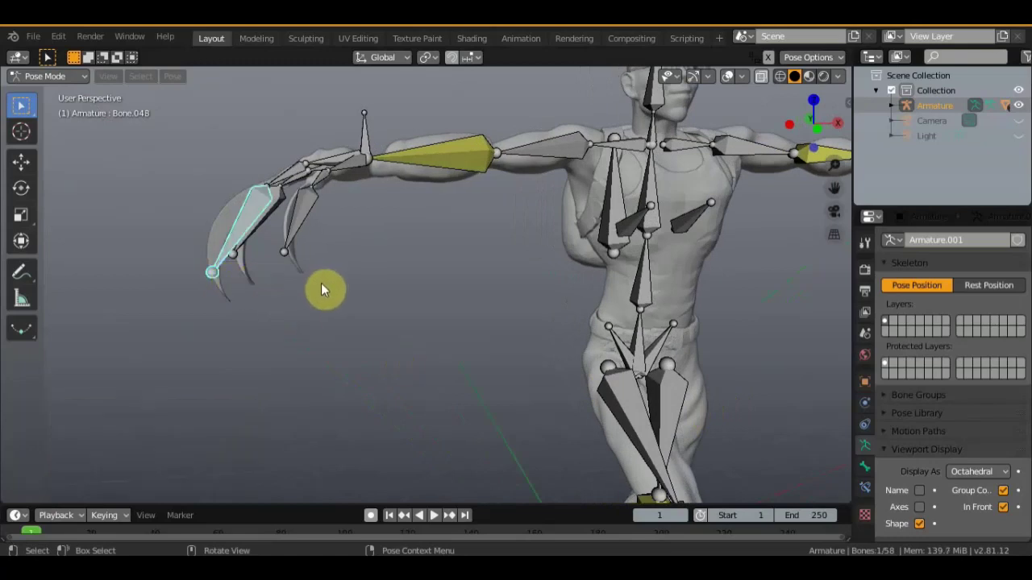
key(r)
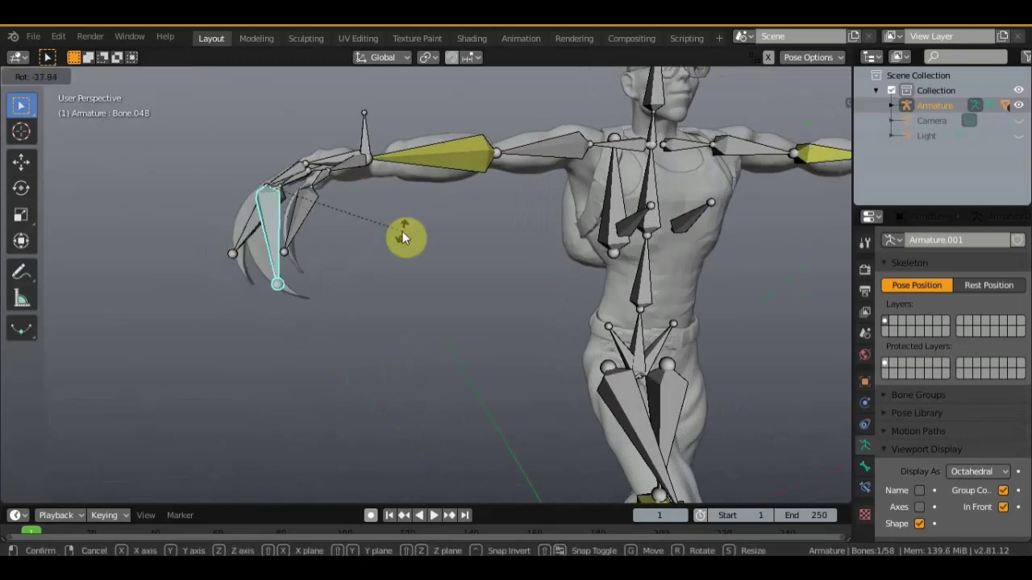
click(402, 231)
Step: Curl the second claw finger inward and select the wrist control bone
click(282, 251)
key(r)
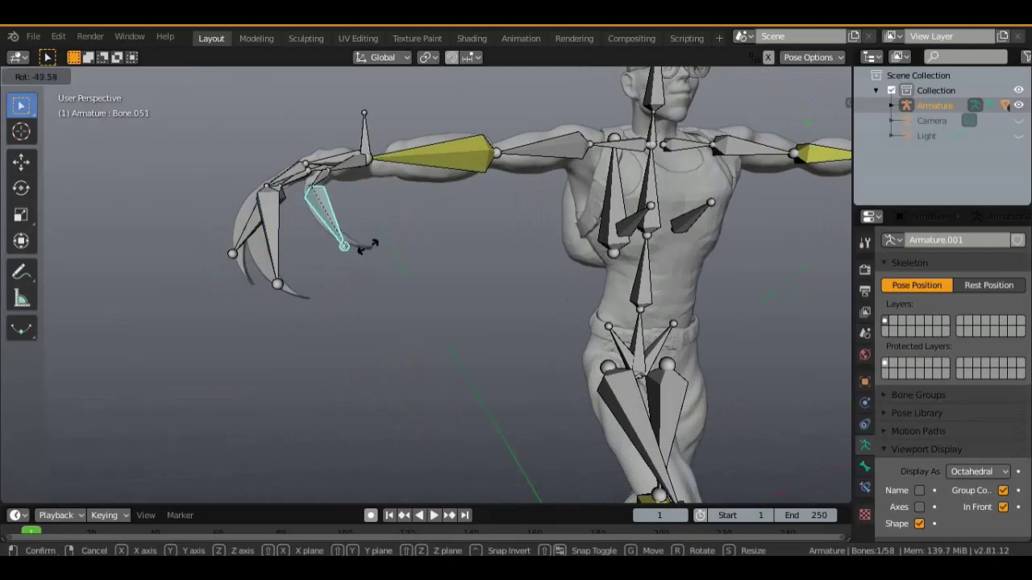
click(361, 253)
click(364, 155)
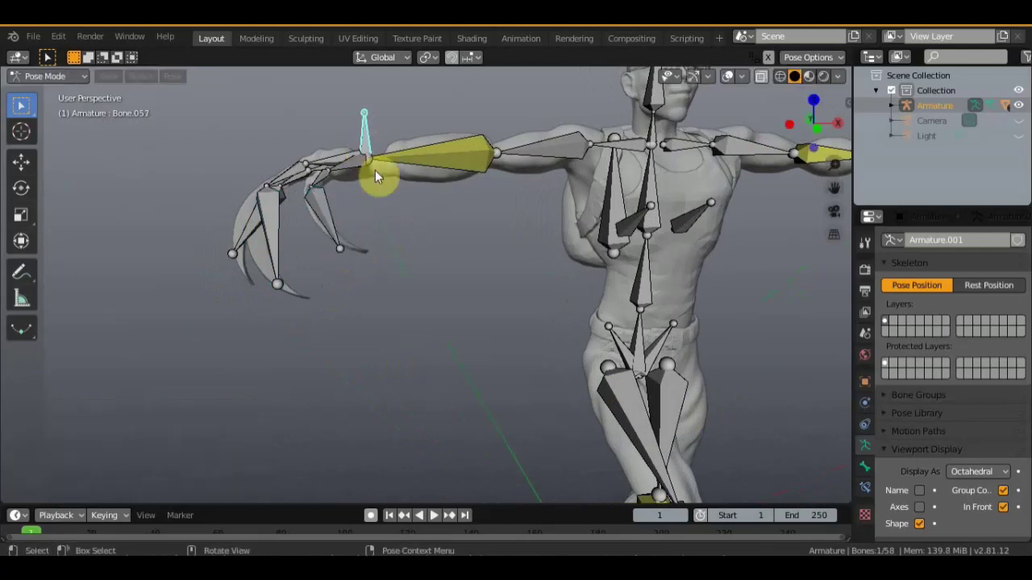
middle_drag(374, 170, 354, 185)
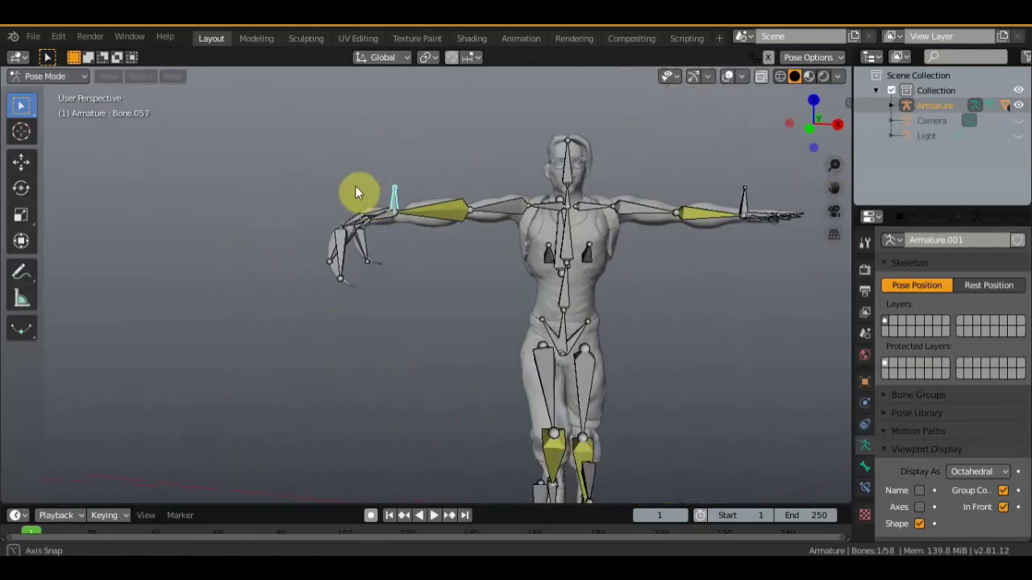
Step: Move the wrist control bone up (0.862, 0.336, 0.918 m) and rotate it 53.7°
key(g)
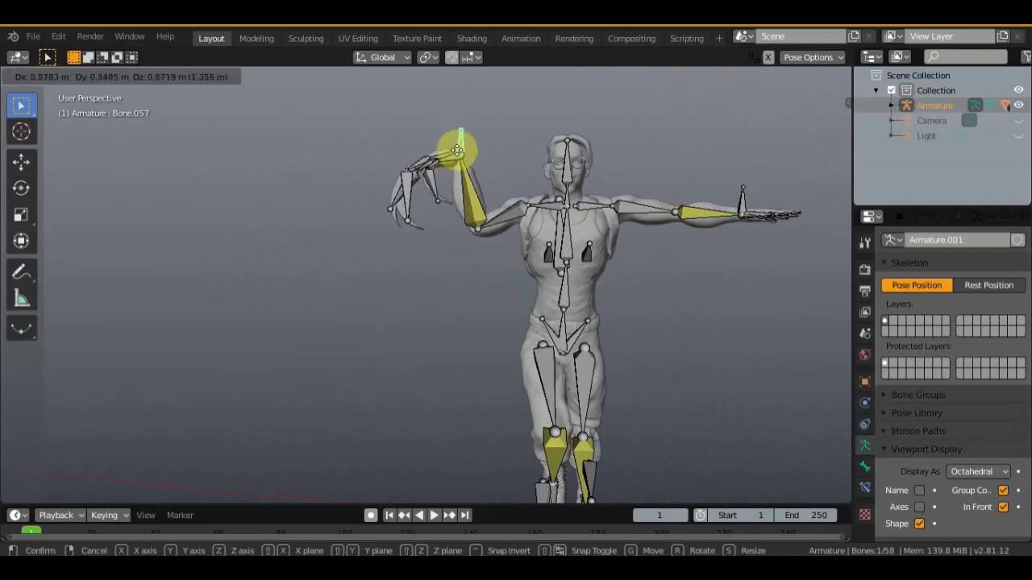
click(465, 161)
key(r)
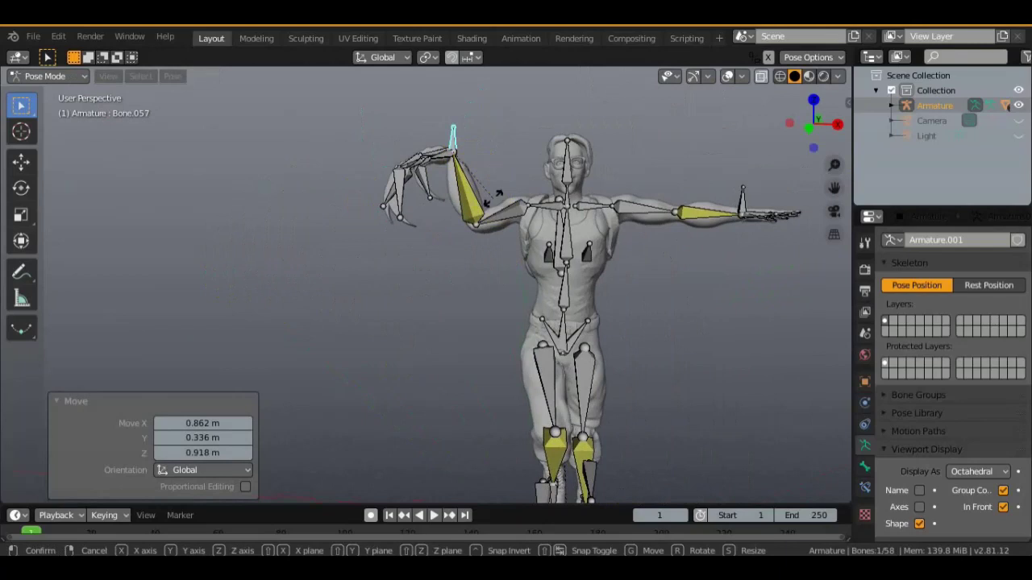
click(457, 233)
mouse_move(458, 236)
middle_down()
mouse_move(442, 229)
mouse_move(477, 231)
middle_up()
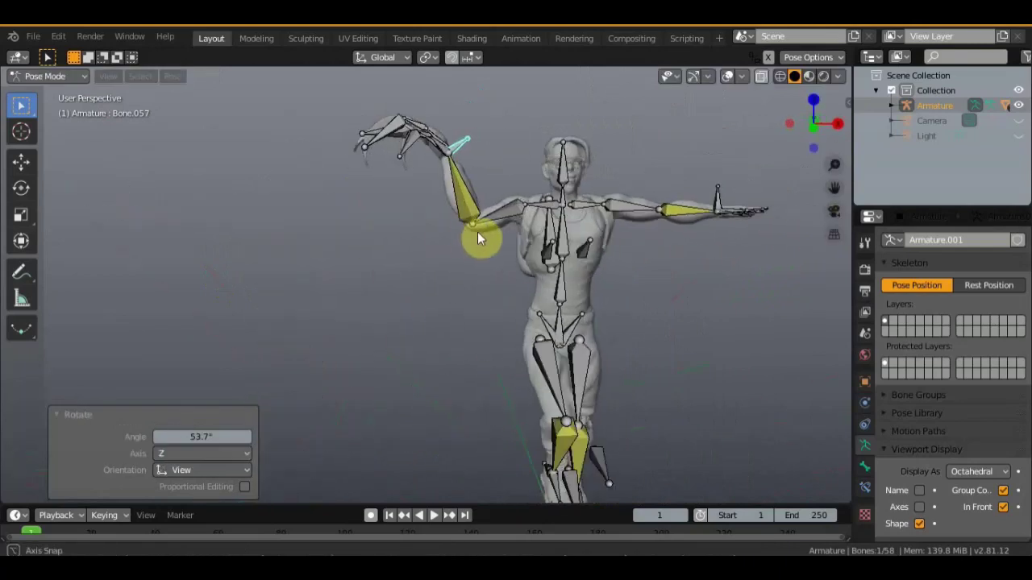
shift+middle_drag(655, 279, 491, 251)
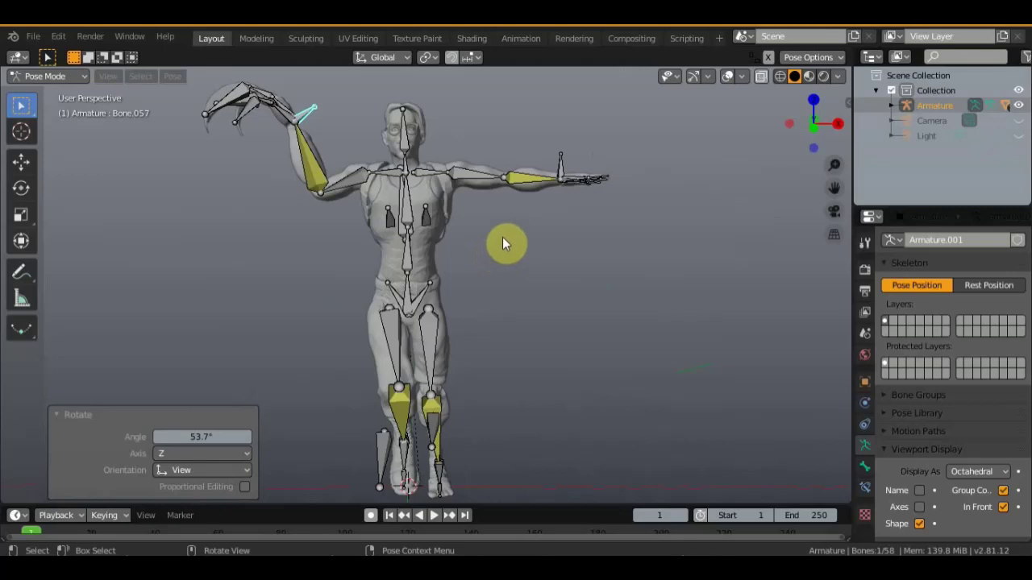
scroll(375, 218, up, 3)
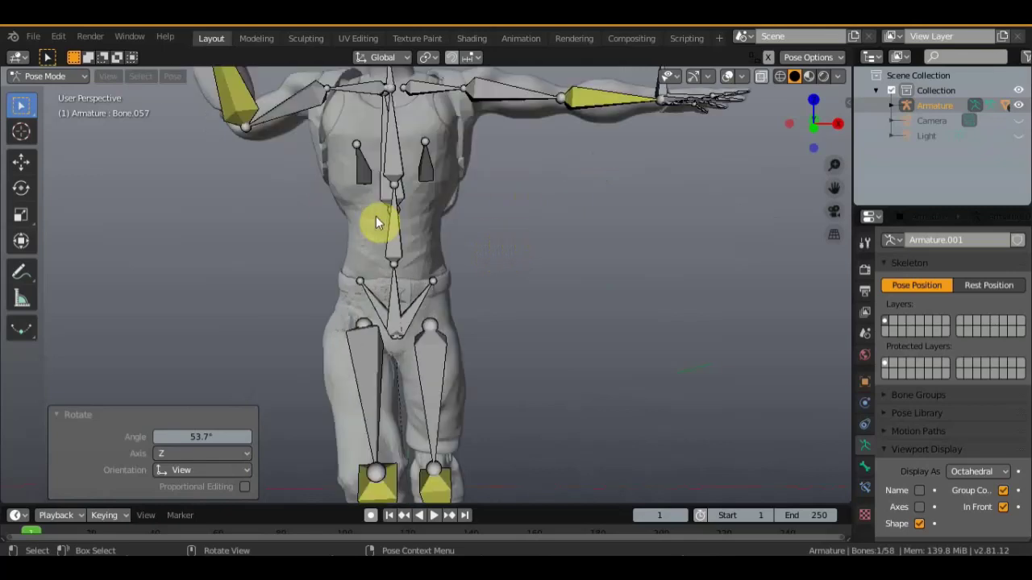
scroll(413, 198, down, 3)
mouse_move(413, 198)
middle_down()
mouse_move(252, 230)
mouse_move(540, 197)
middle_up()
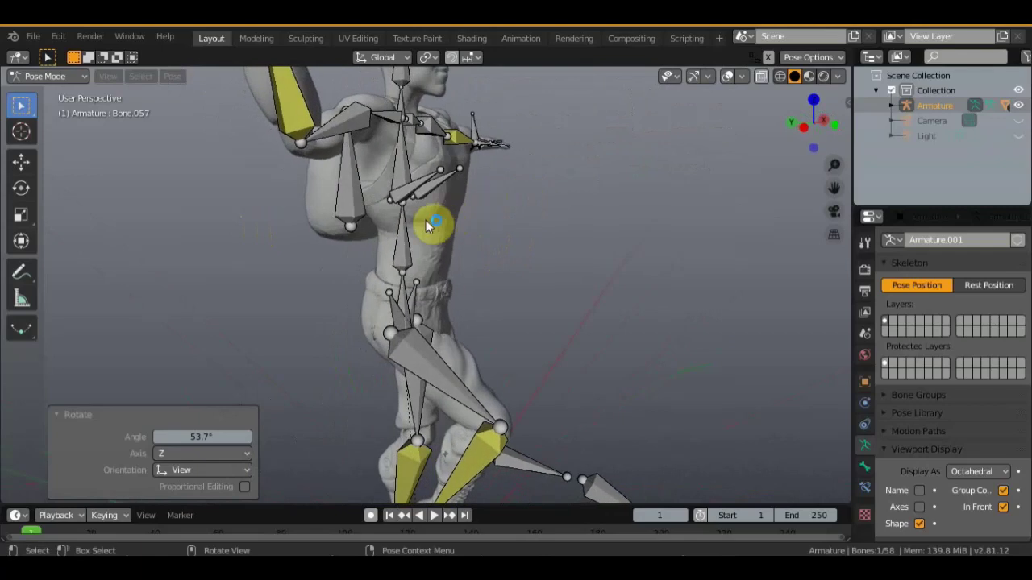
click(480, 231)
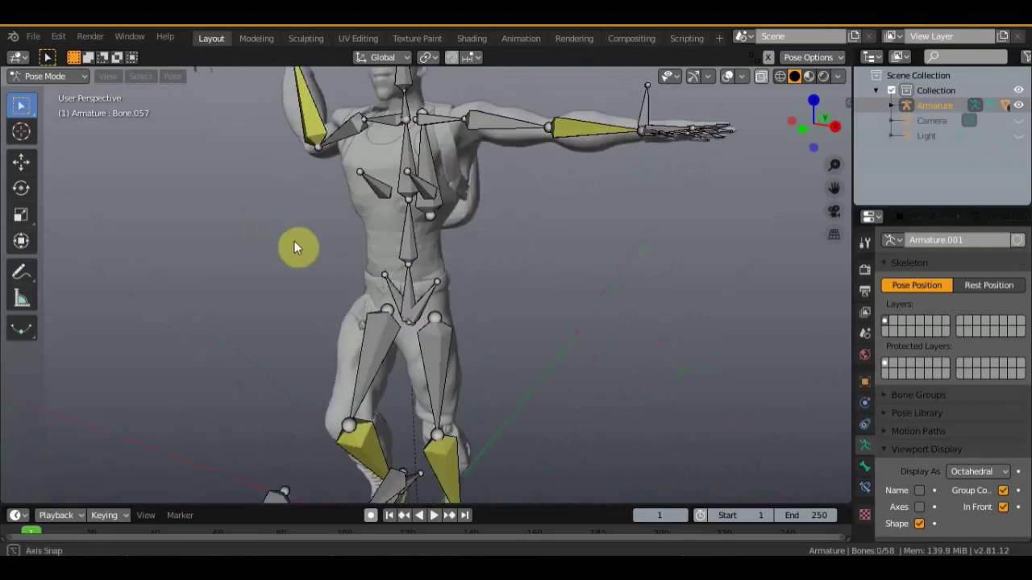